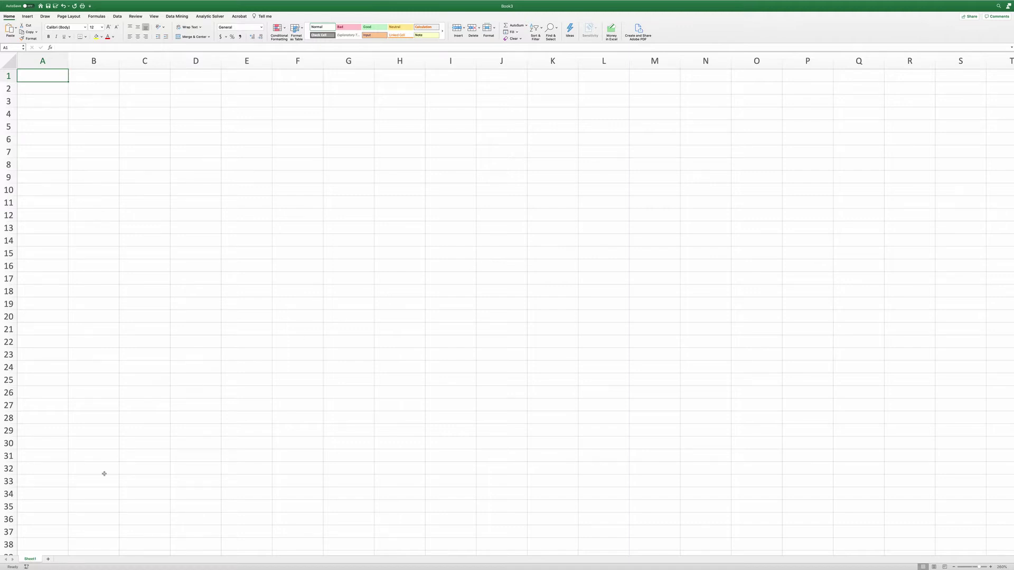
Rename the Sheet1 tab to 'Single Price Optimized'.
double_click(30, 559)
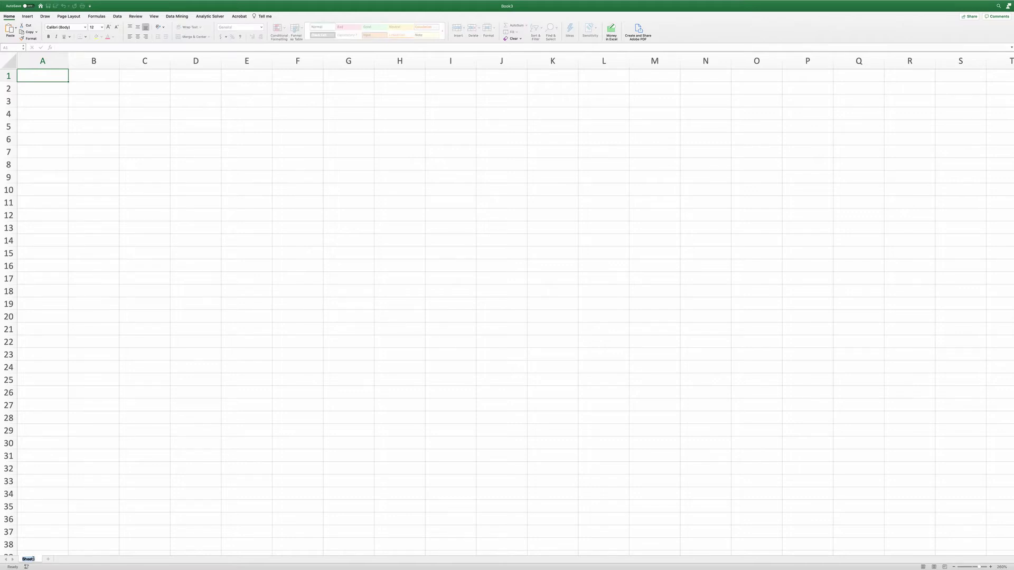
type("Single Price Optimized")
key("Return")
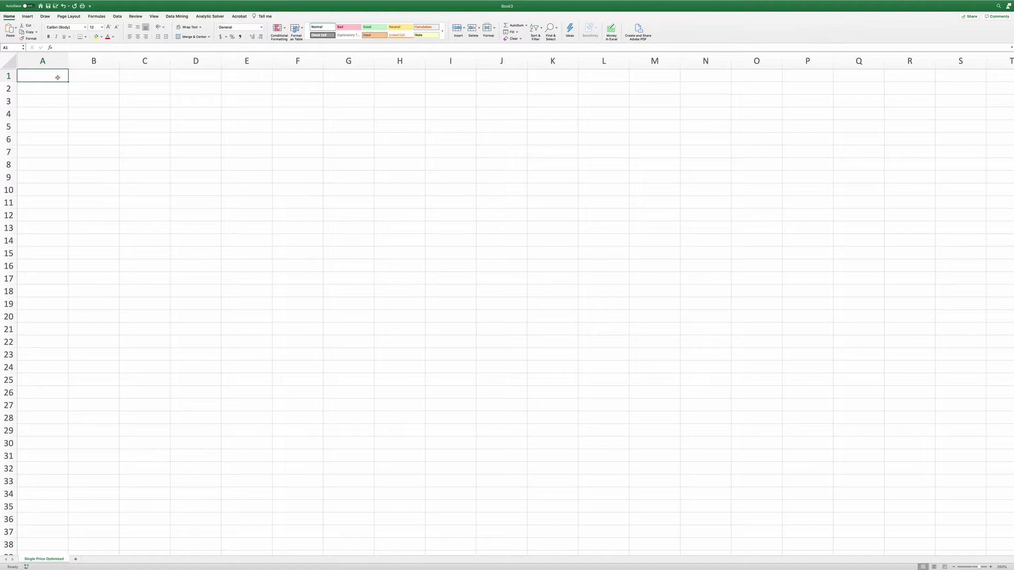
Enter headings Variable Cost, Price, Sales and Profit in A1:D1, widening column A.
type("Va")
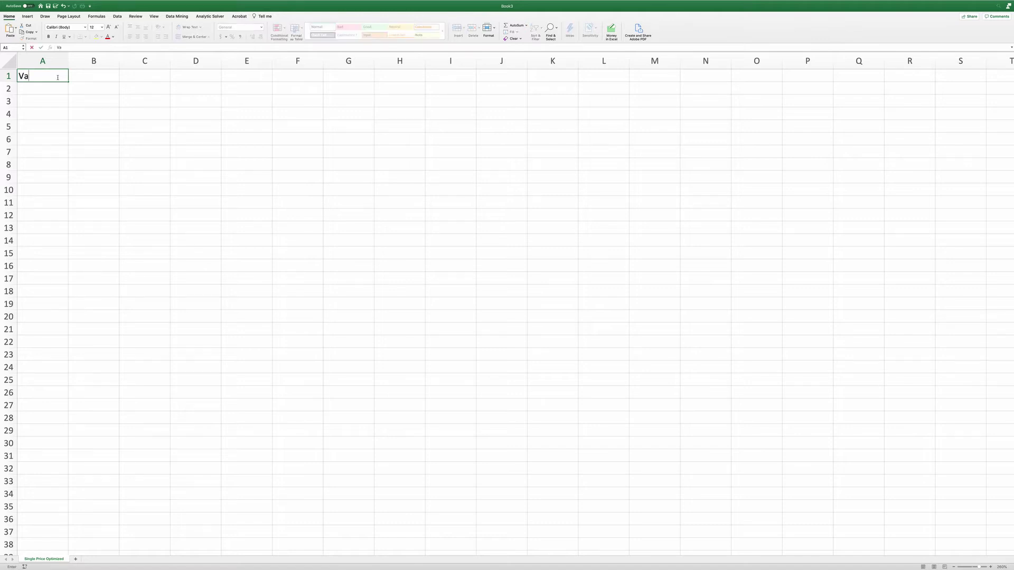
type("riable Cost")
key("Return")
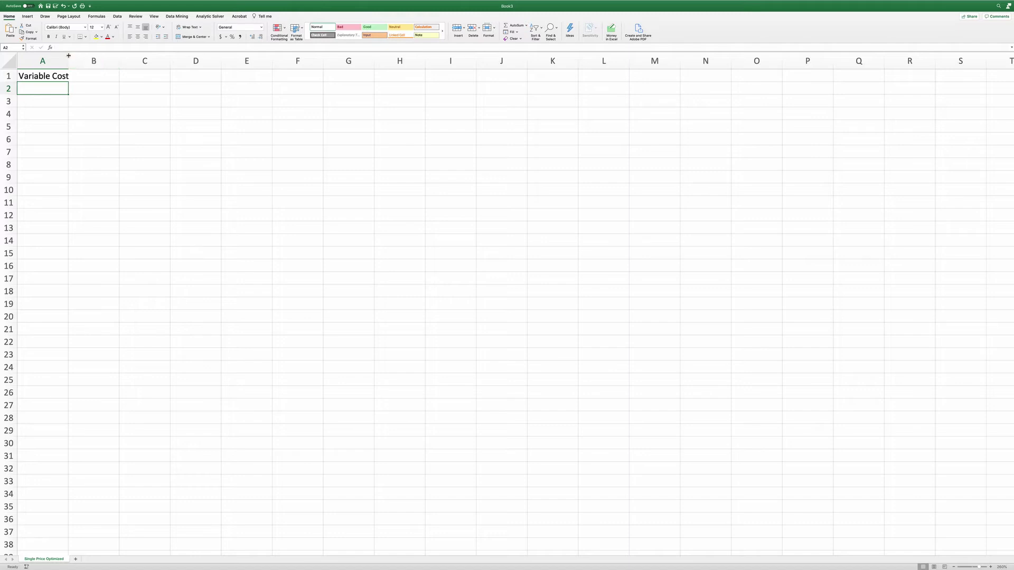
left_click_drag(68, 60, 74, 59)
left_click(91, 75)
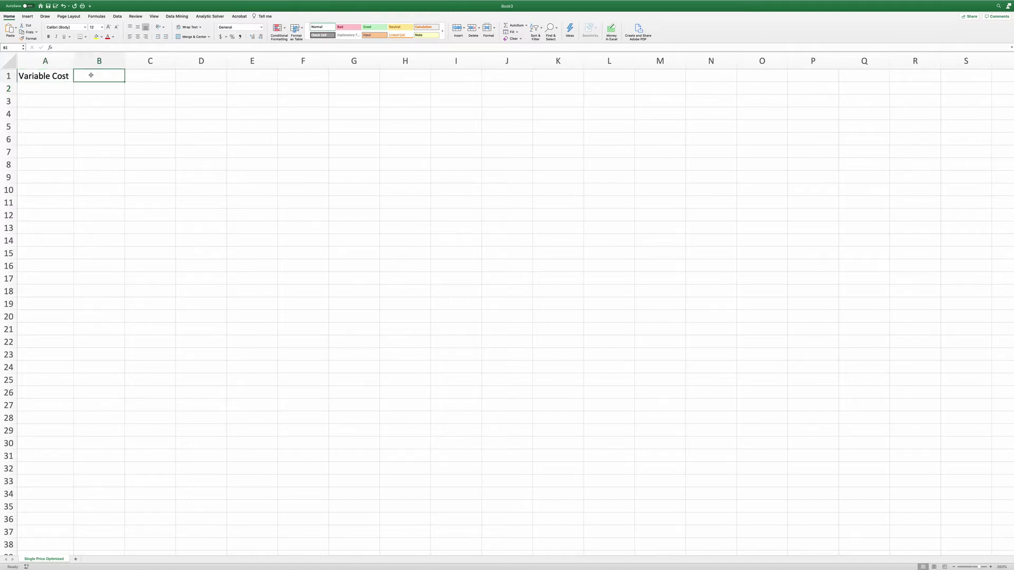
type("Price")
left_click(134, 77)
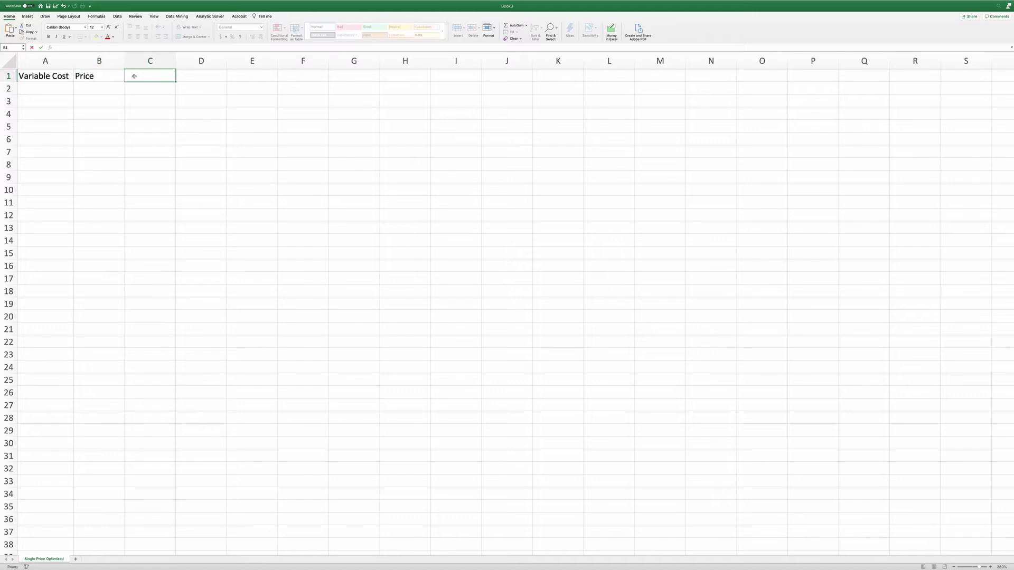
type("Sales")
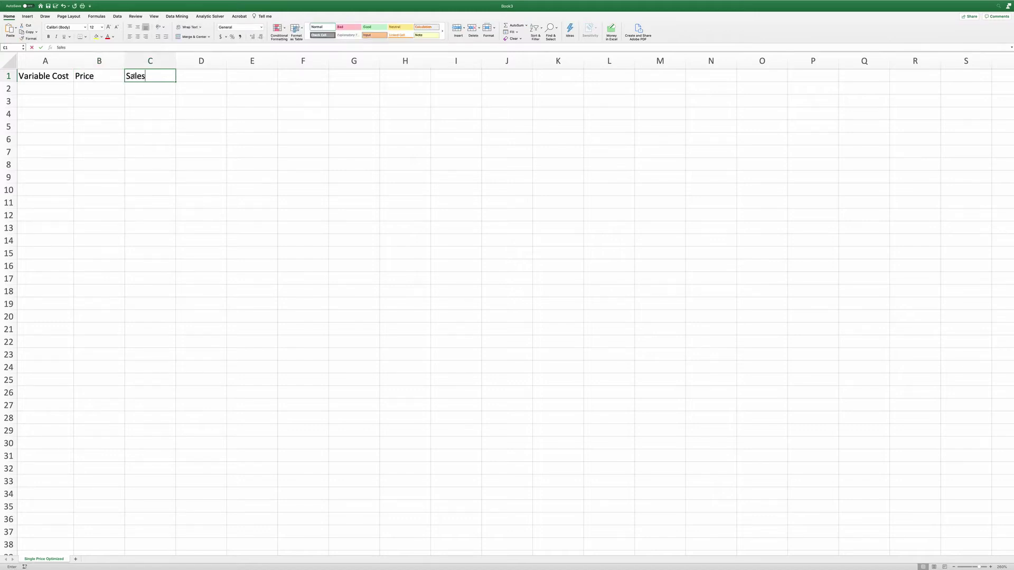
left_click(186, 76)
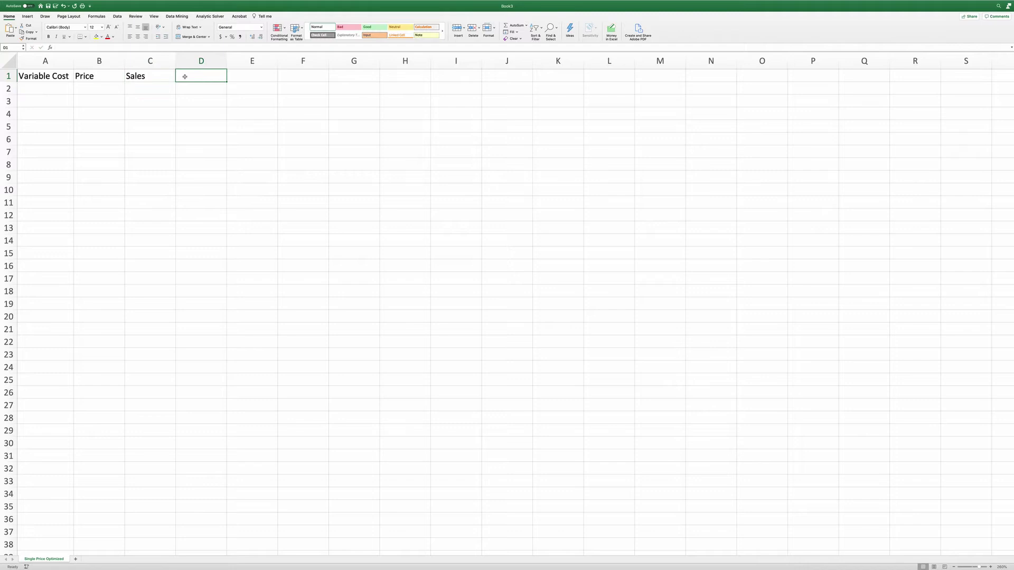
type("Profit")
key("Return")
Add the note 'Sales = 390 - 0.1*Price' in cell F1.
left_click(293, 78)
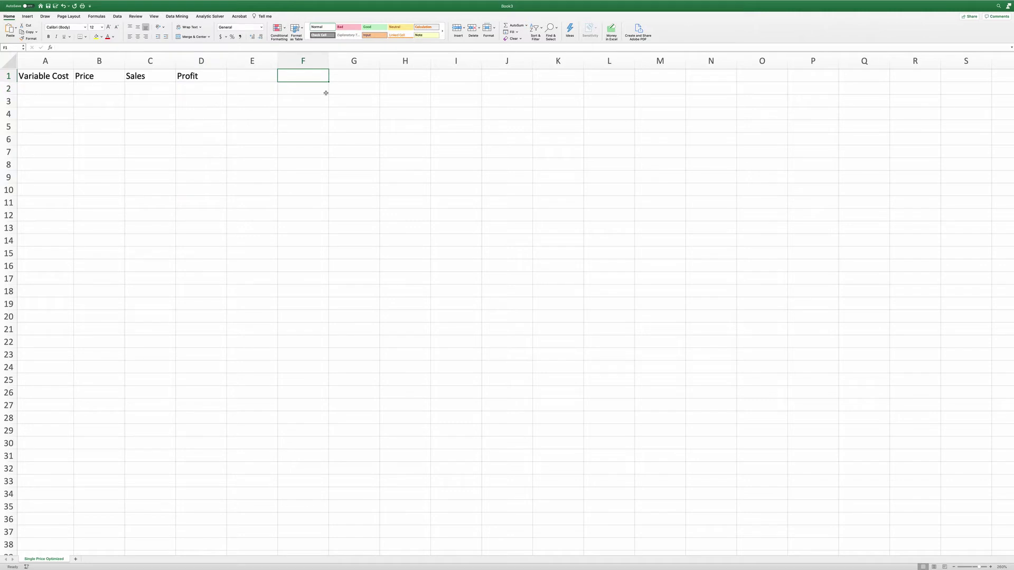
type("Sales")
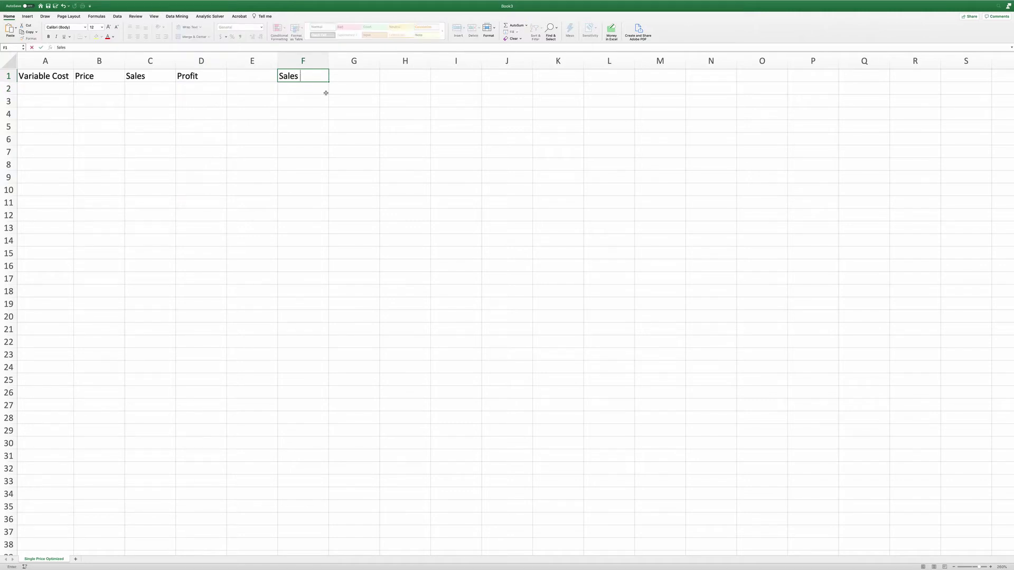
type(" = 390 - 0.1*Price")
key("Return")
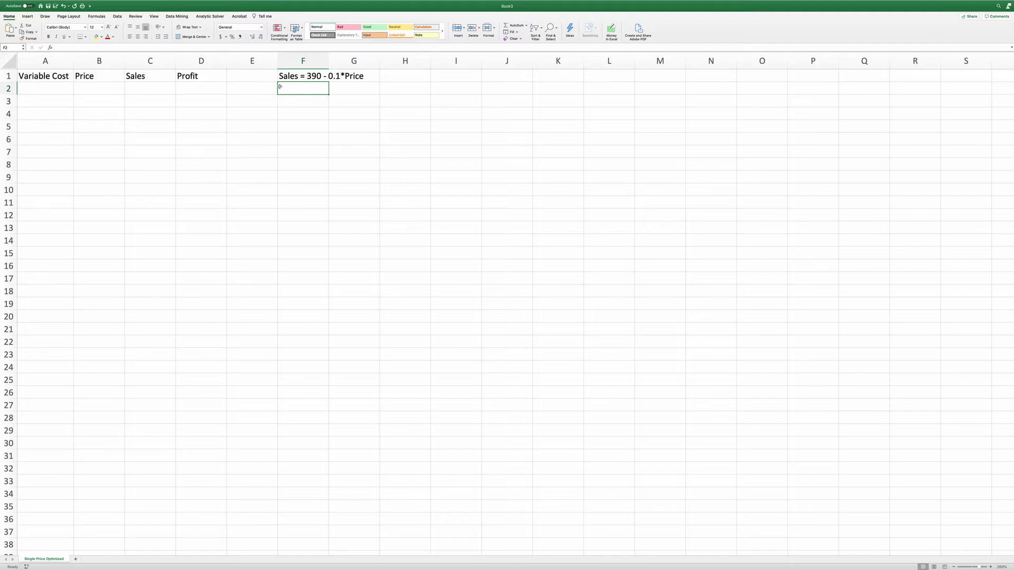
Enter variable cost 100 in A2 and starting price 200 in a yellow-filled B2.
left_click(43, 87)
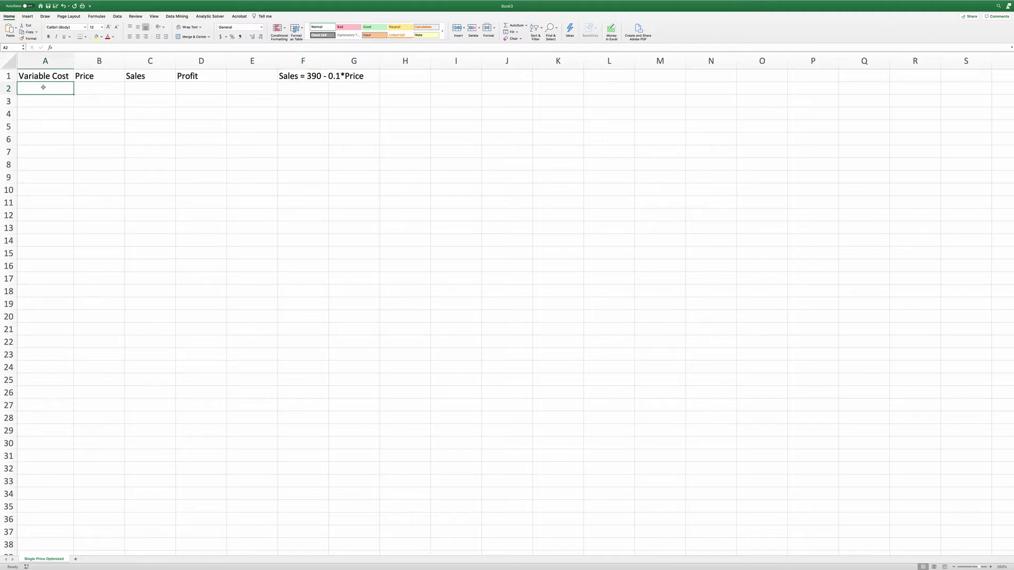
type("100")
key("Return")
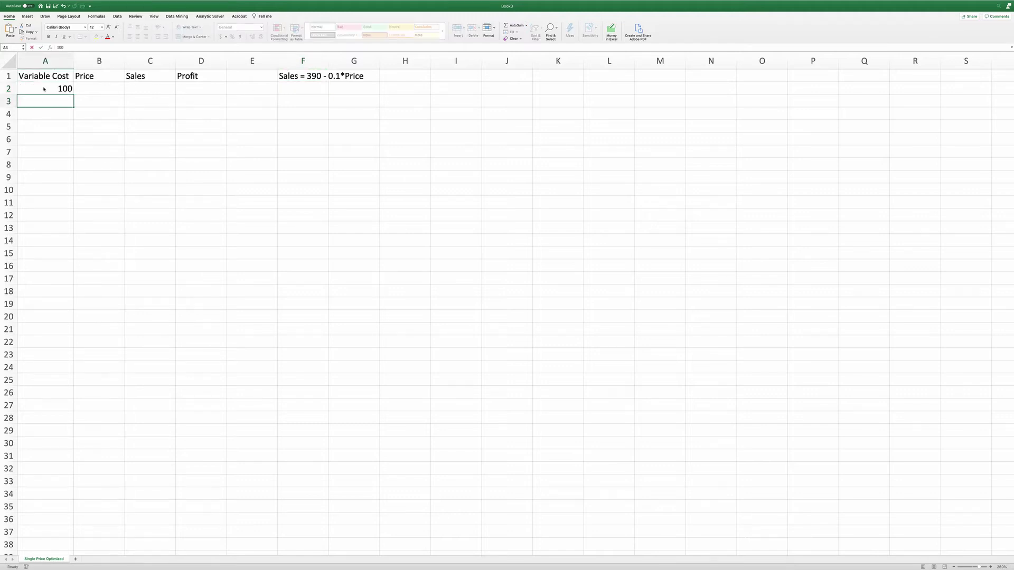
left_click(91, 87)
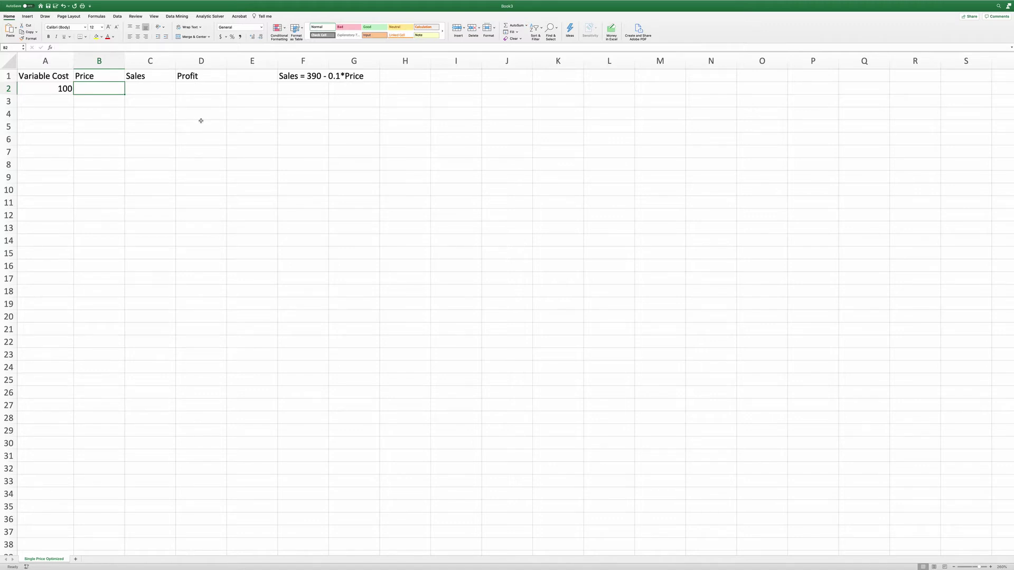
left_click(97, 37)
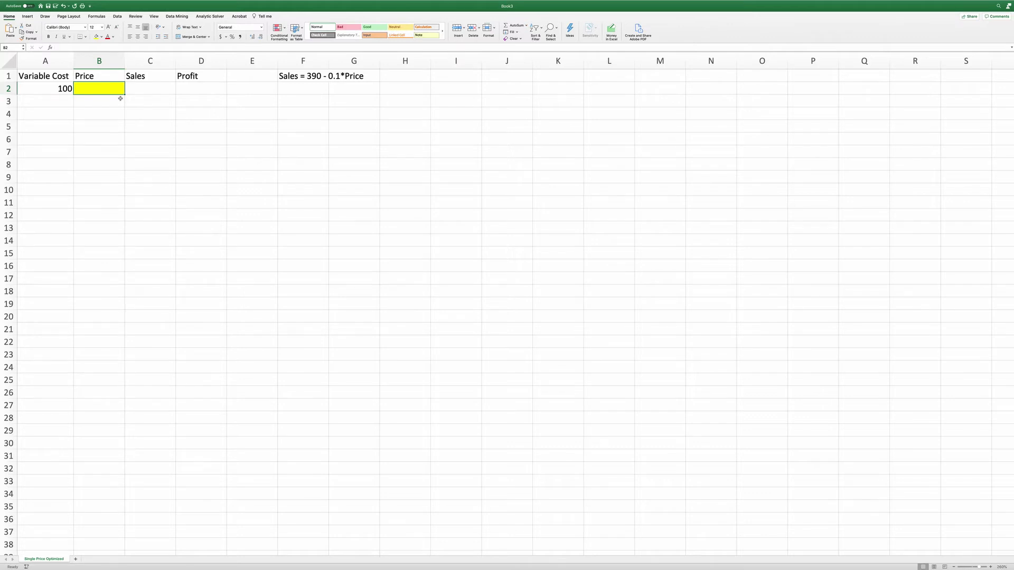
type("200")
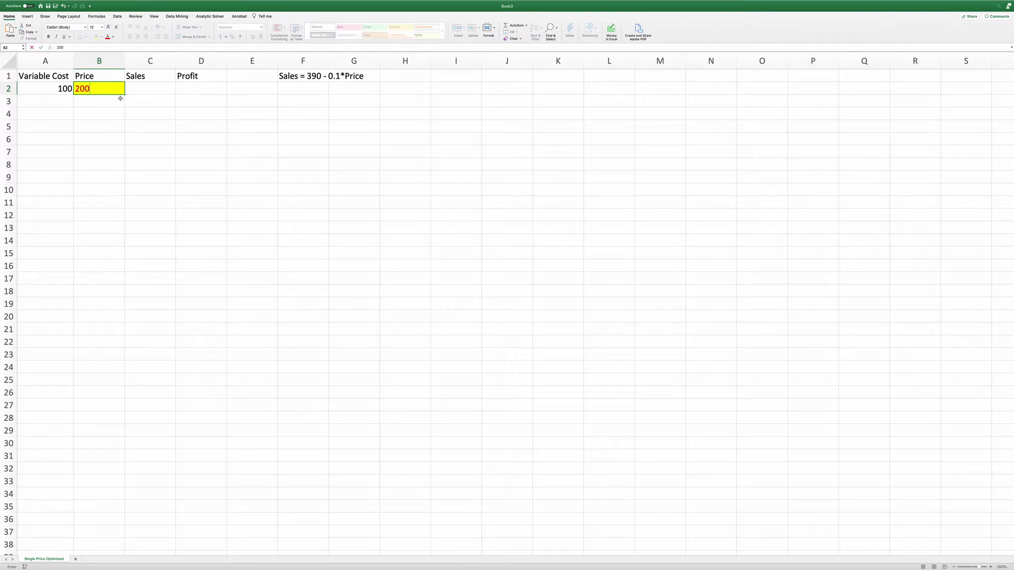
key("Return")
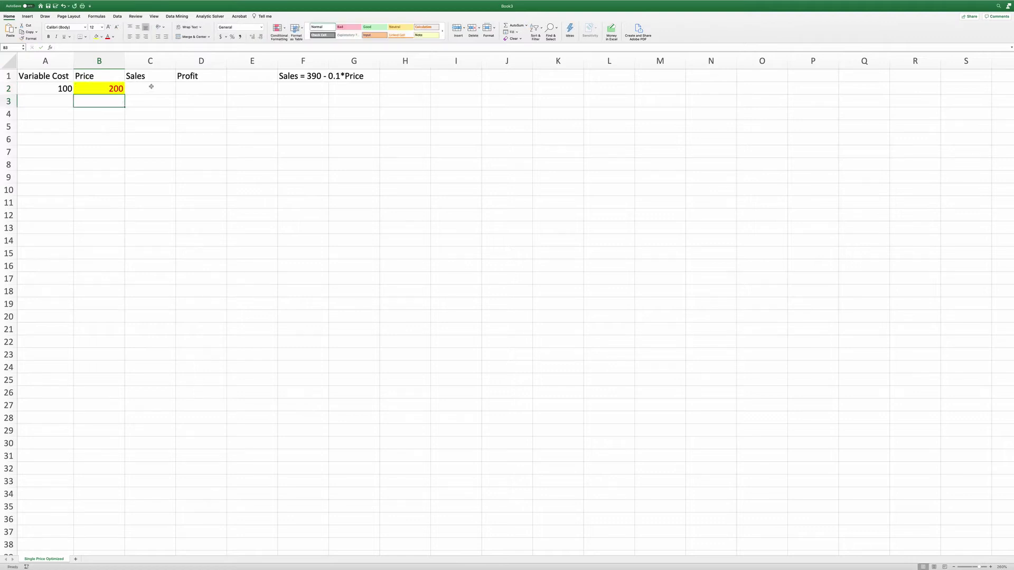
left_click(151, 87)
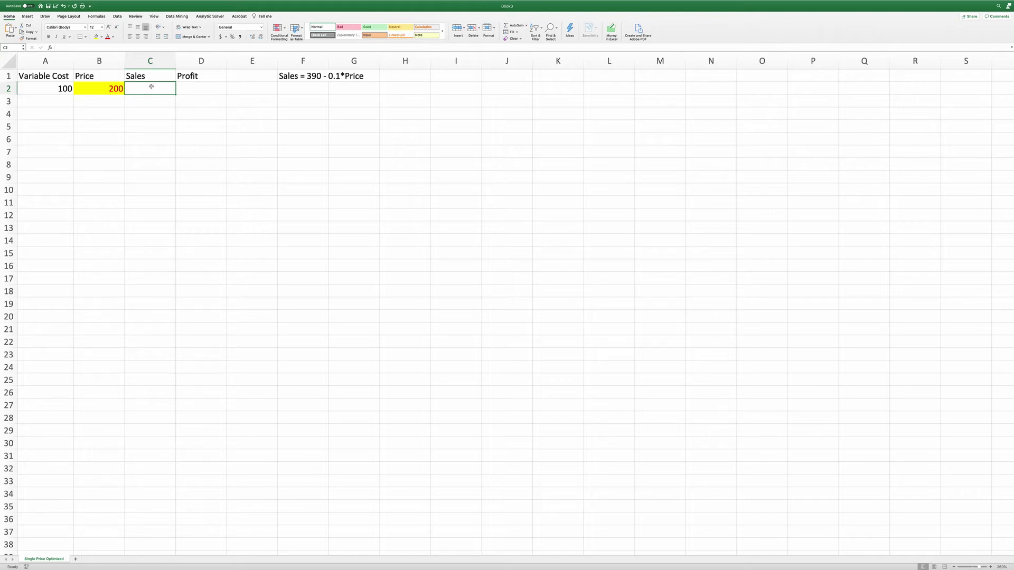
Enter the sales formula =390-0.1*B2 in C2.
type("=")
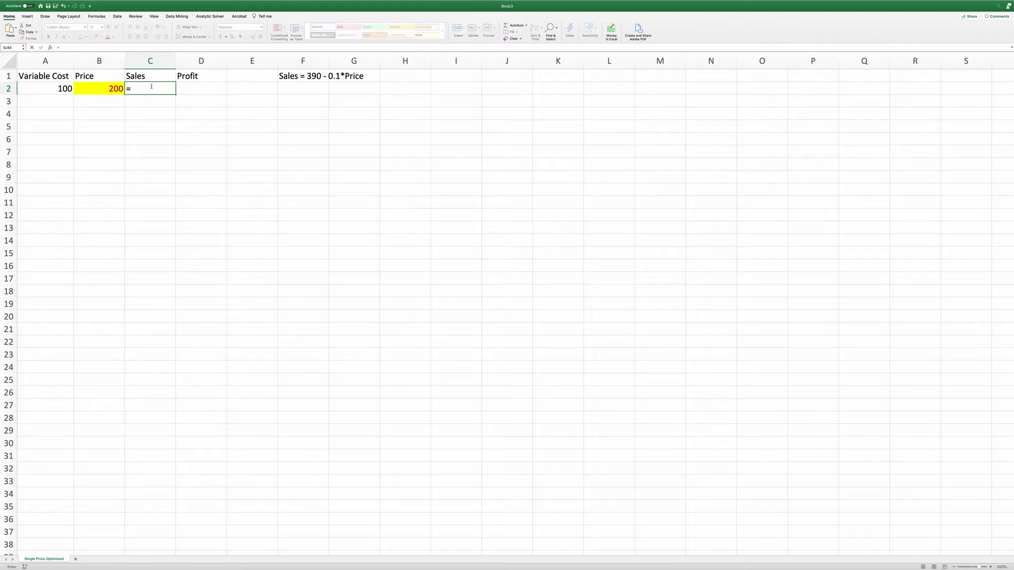
type("390-0.1*")
left_click(108, 87)
key("Return")
Enter the profit formula =(B2-A2)*C2 in D2, giving 37000.
left_click(196, 89)
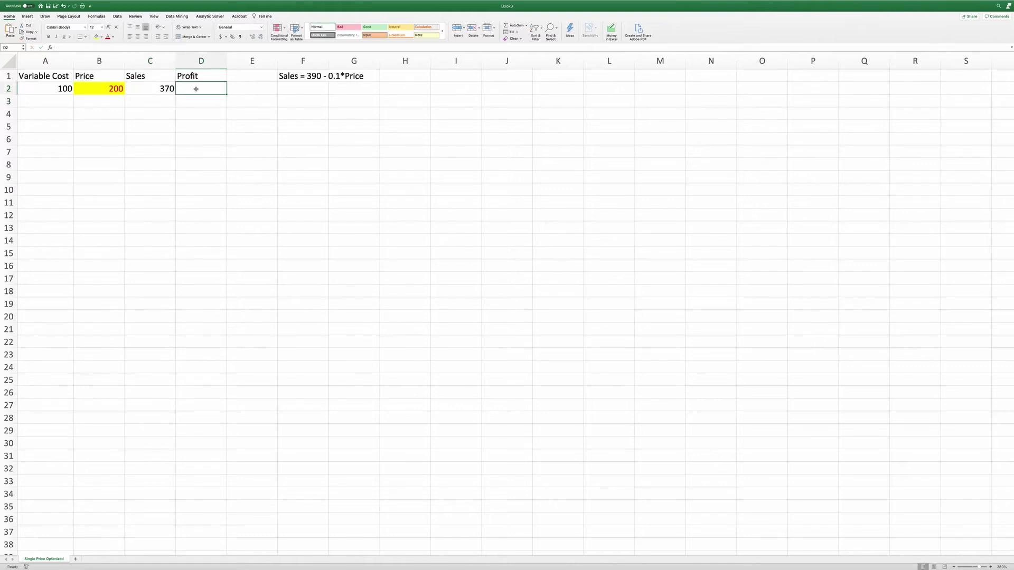
type("=(")
left_click(112, 90)
type("-")
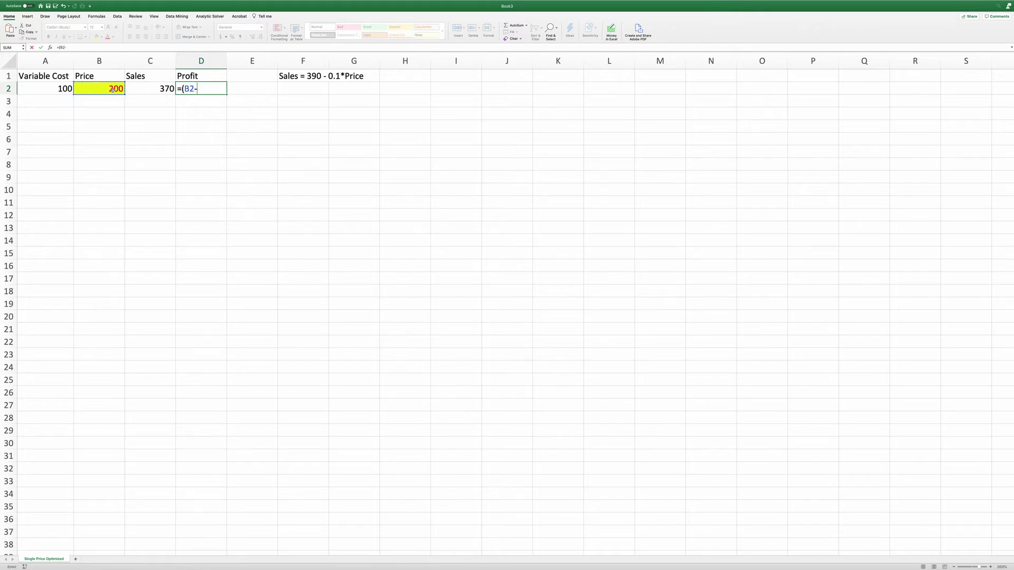
left_click(40, 85)
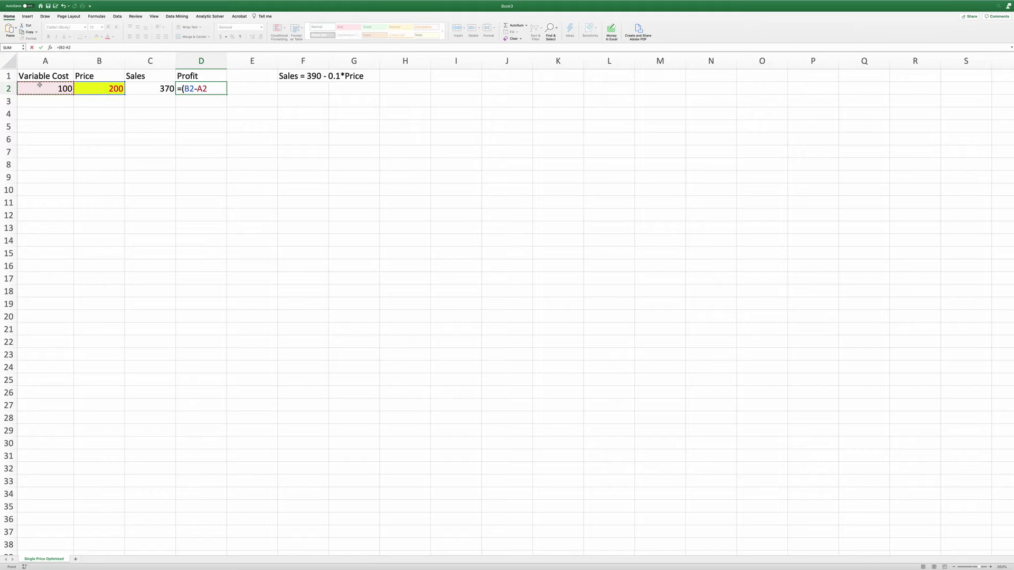
type(")*")
left_click(150, 89)
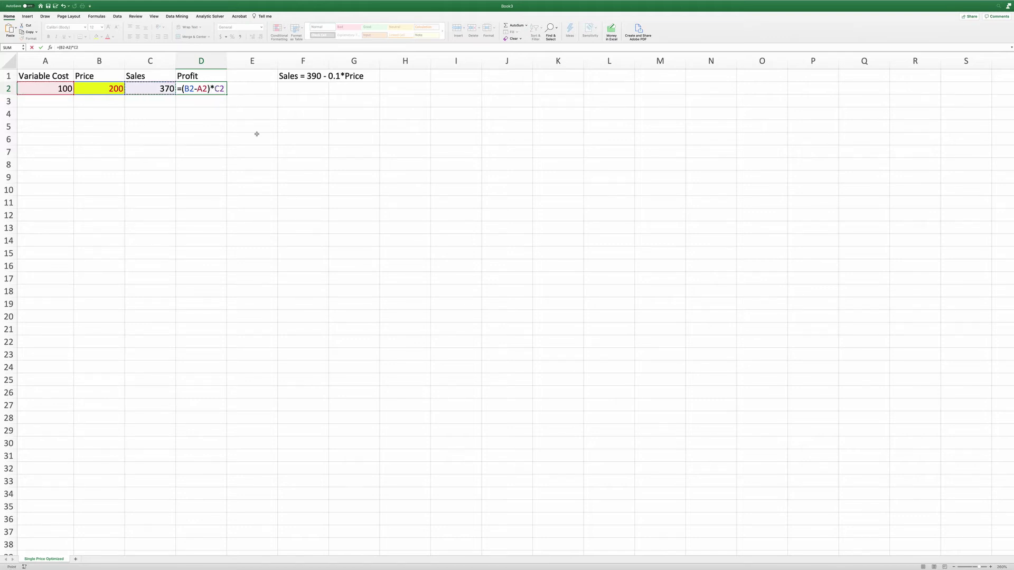
key("Return")
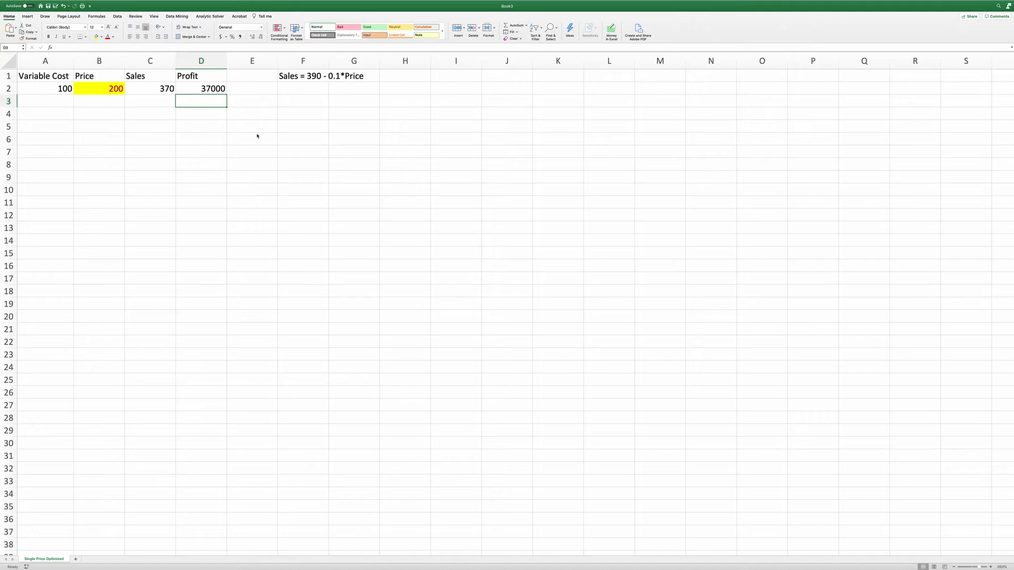
Format price B2 and profit D2 as accounting currency with no decimals.
left_click(108, 88)
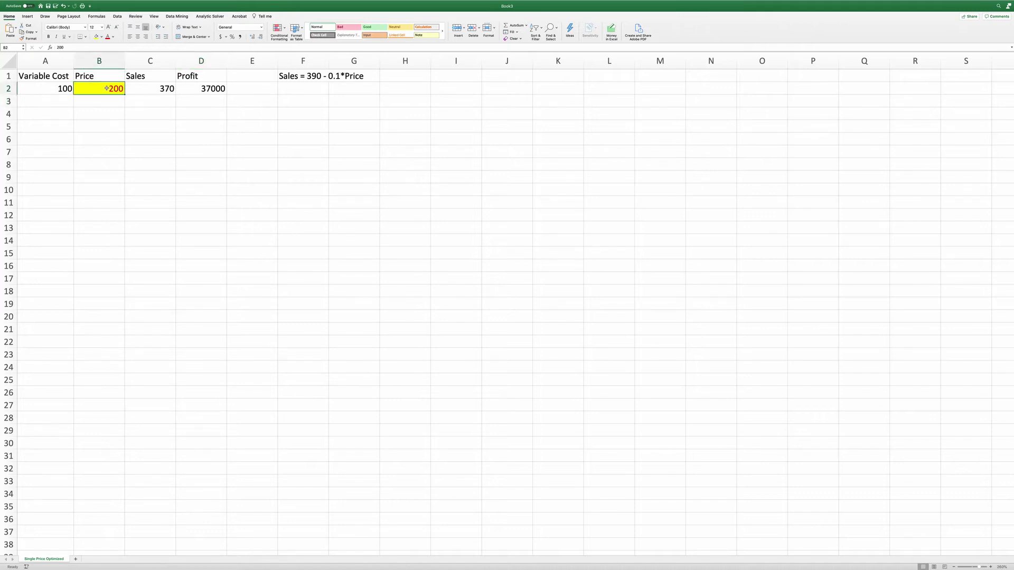
left_click(220, 36)
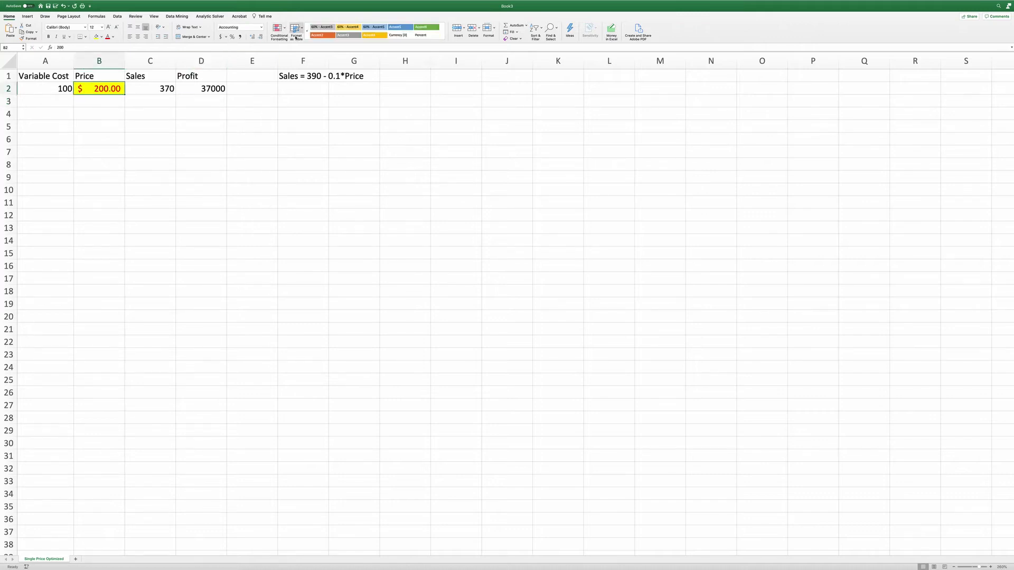
left_click(261, 36)
left_click(261, 36)
left_click(222, 89)
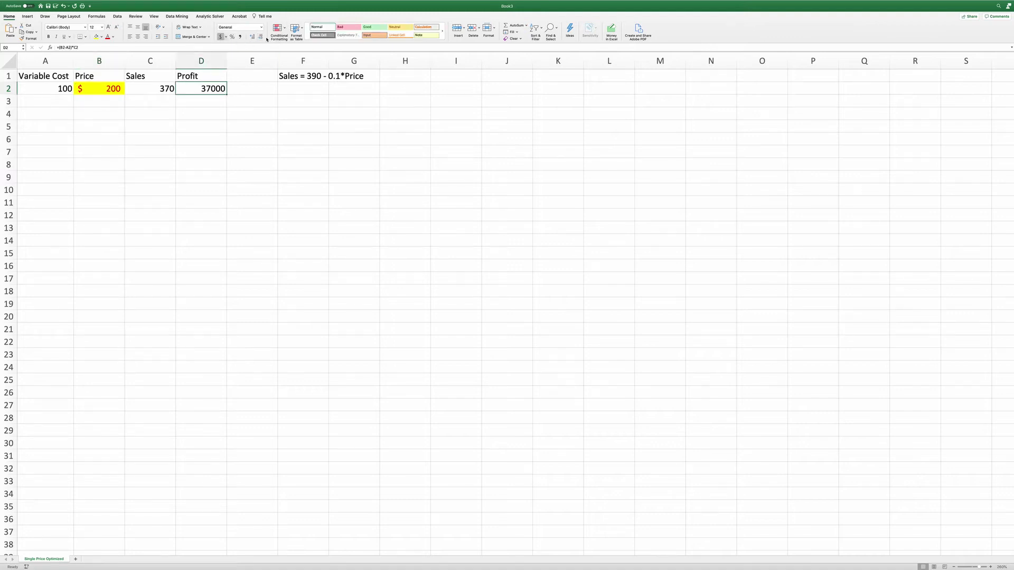
left_click(221, 36)
left_click(261, 37)
left_click(260, 37)
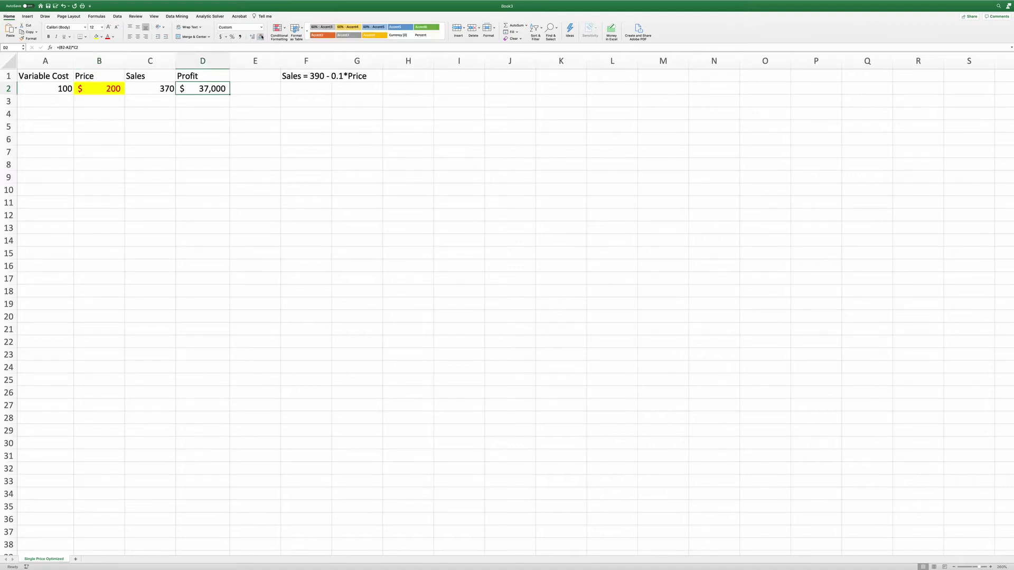
left_click(210, 119)
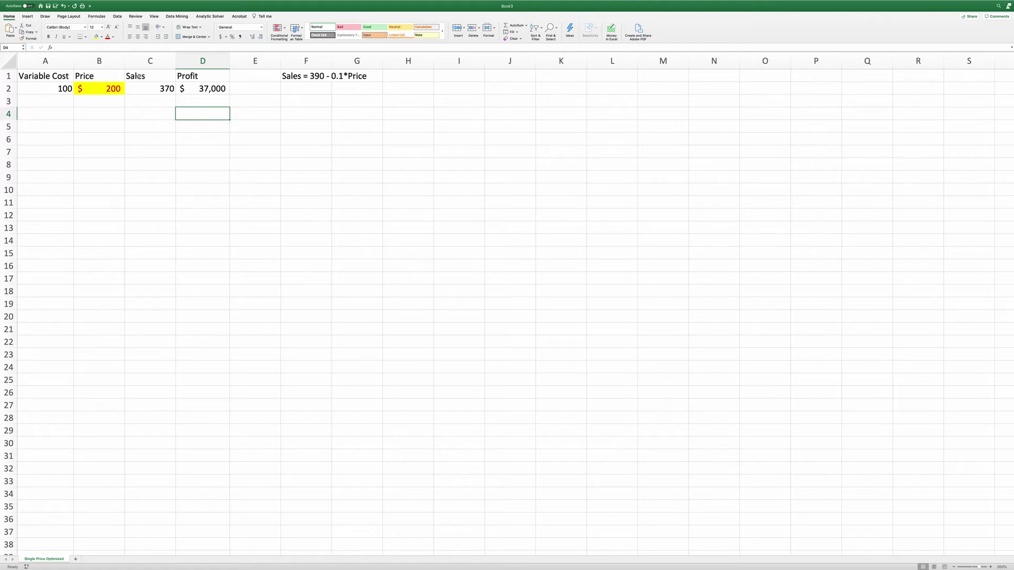
In Solver, maximize D2 by changing B2 with GRG Nonlinear, toggling the non-negative option.
left_click(118, 17)
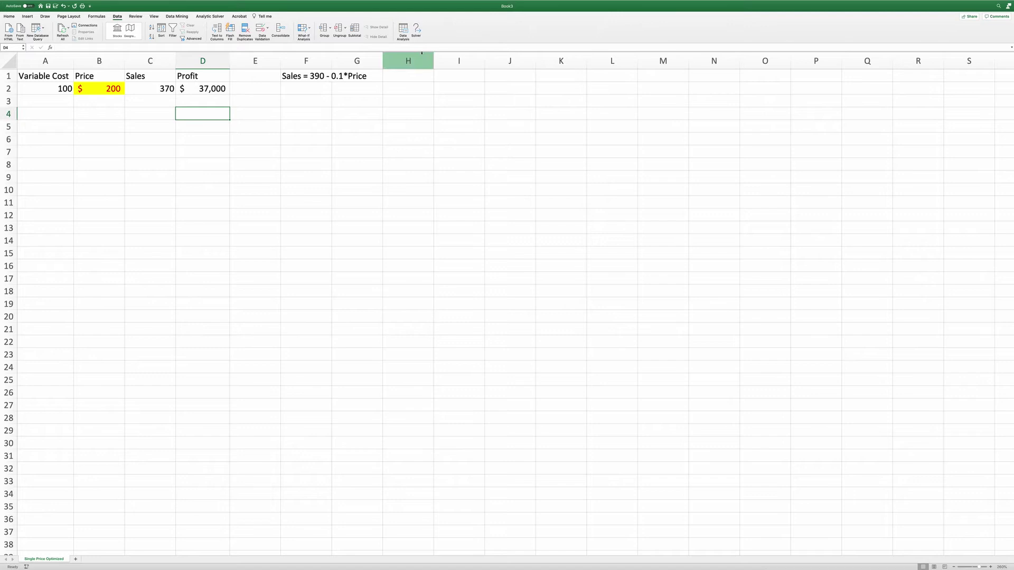
left_click(416, 30)
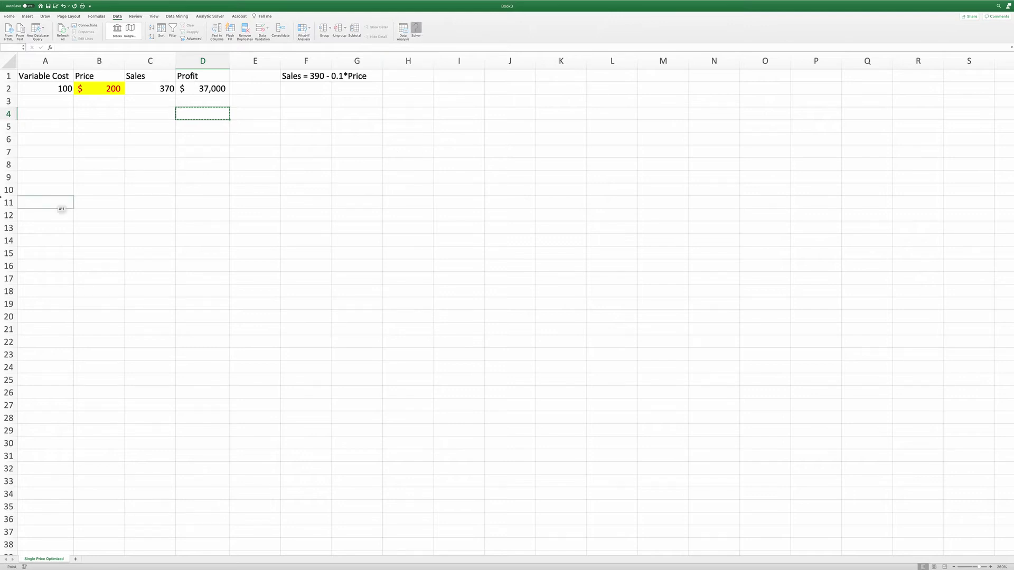
left_click_drag(60, 79, 304, 140)
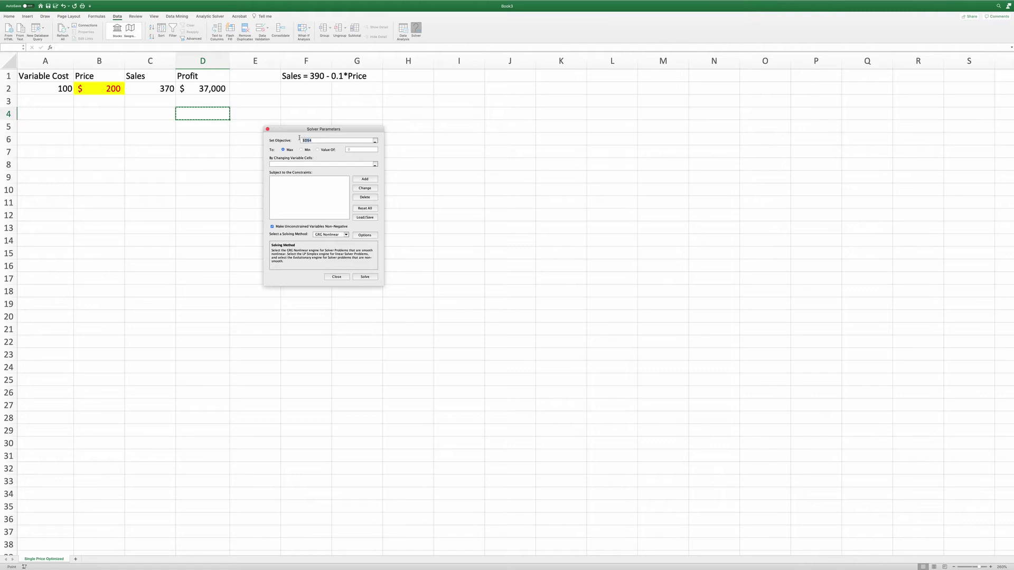
left_click(198, 88)
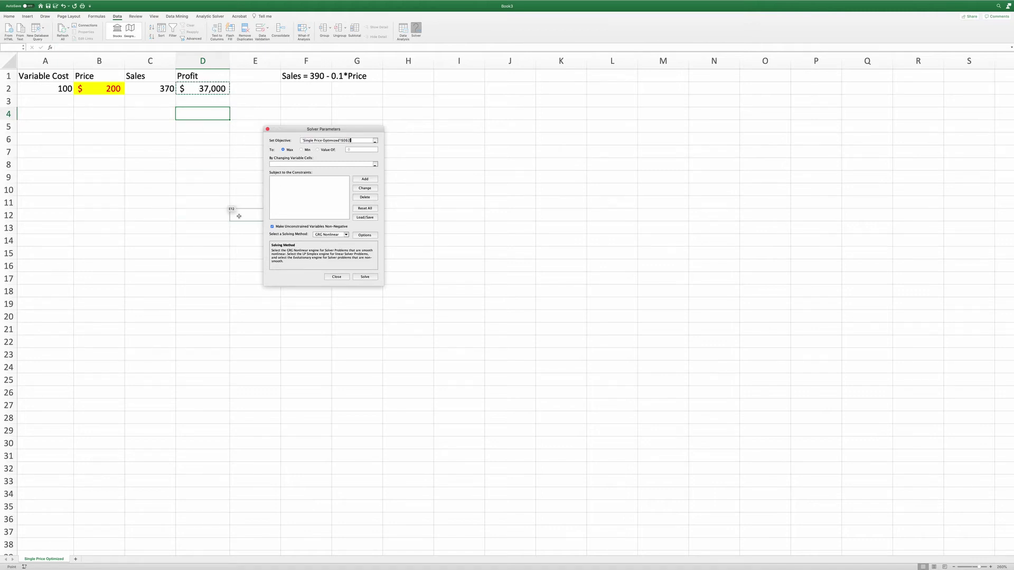
left_click(286, 165)
left_click(109, 89)
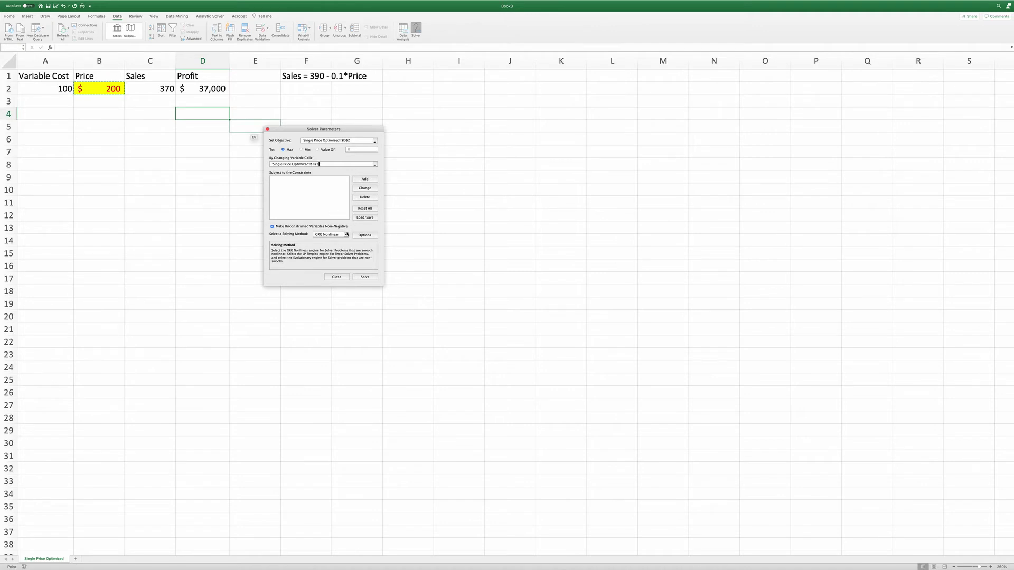
left_click(347, 235)
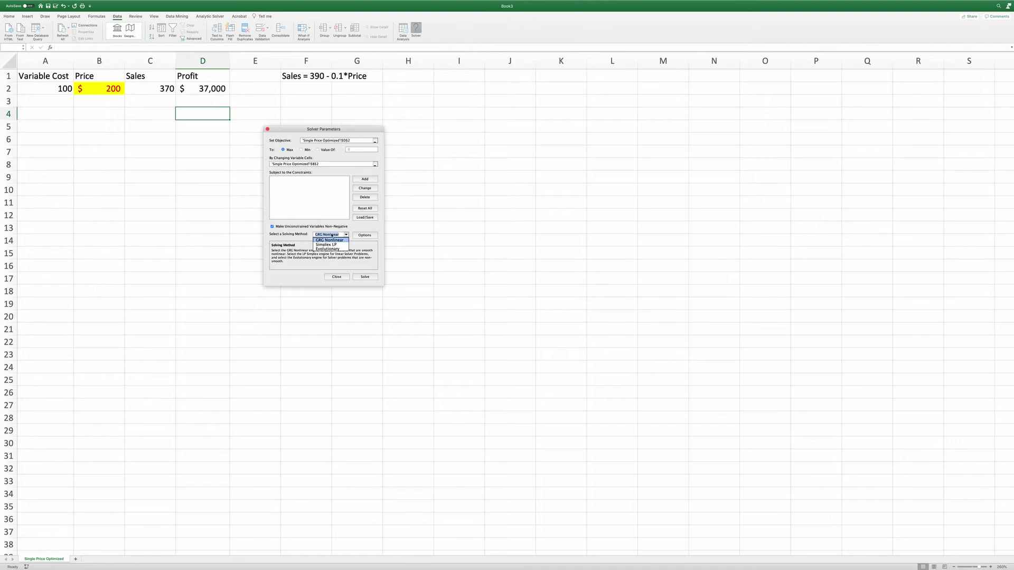
left_click(334, 230)
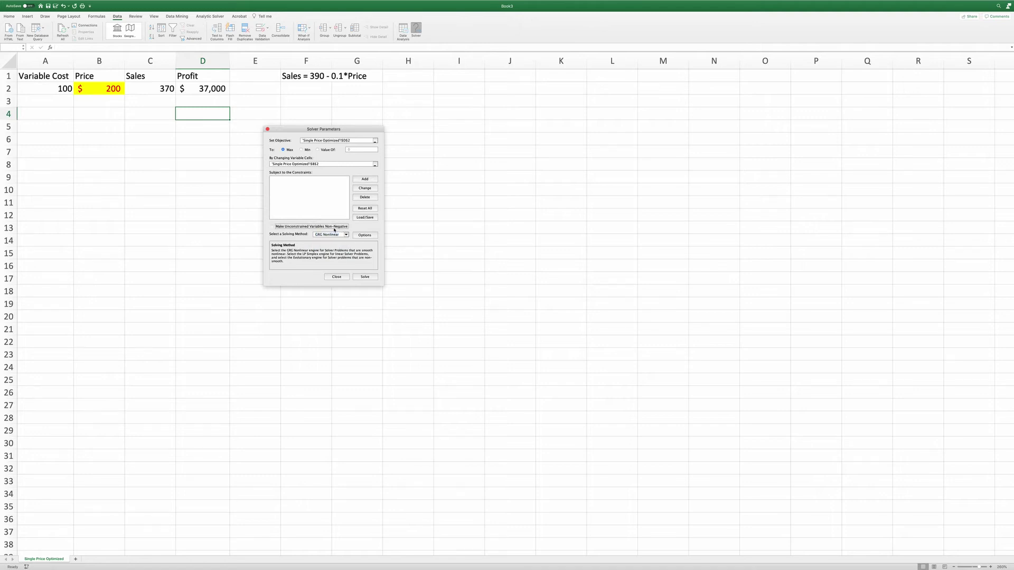
left_click(367, 238)
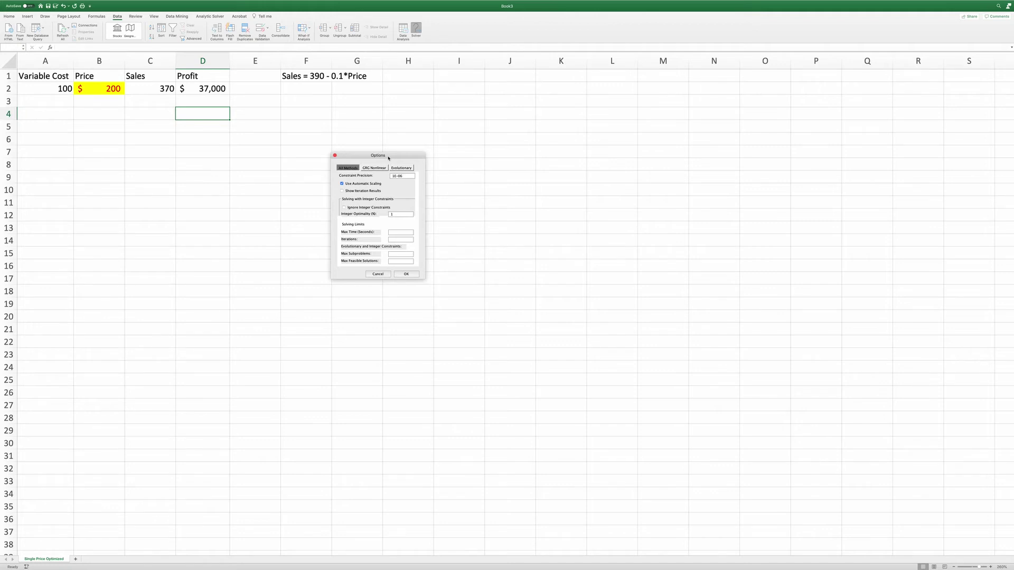
left_click(374, 168)
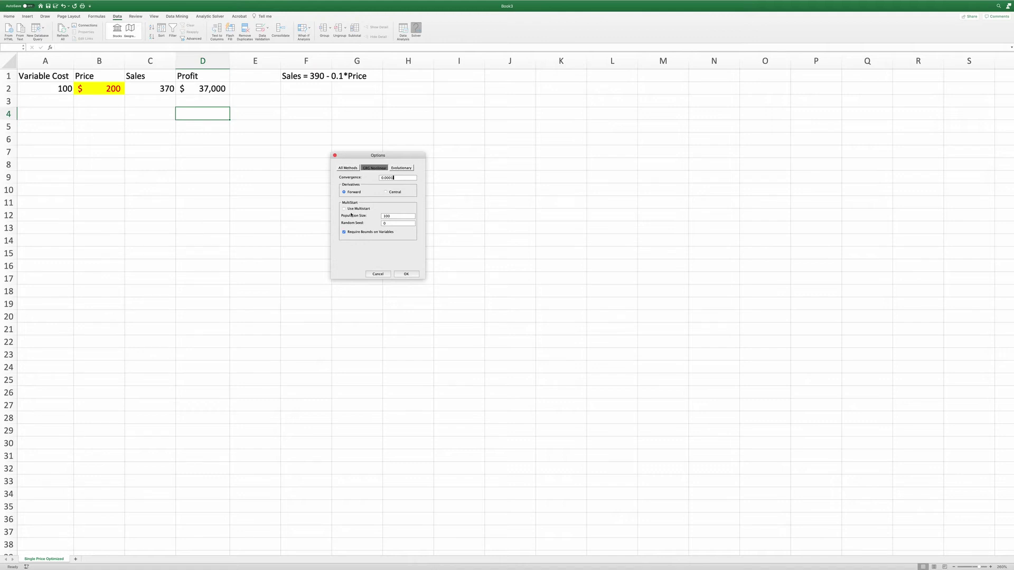
left_click(407, 274)
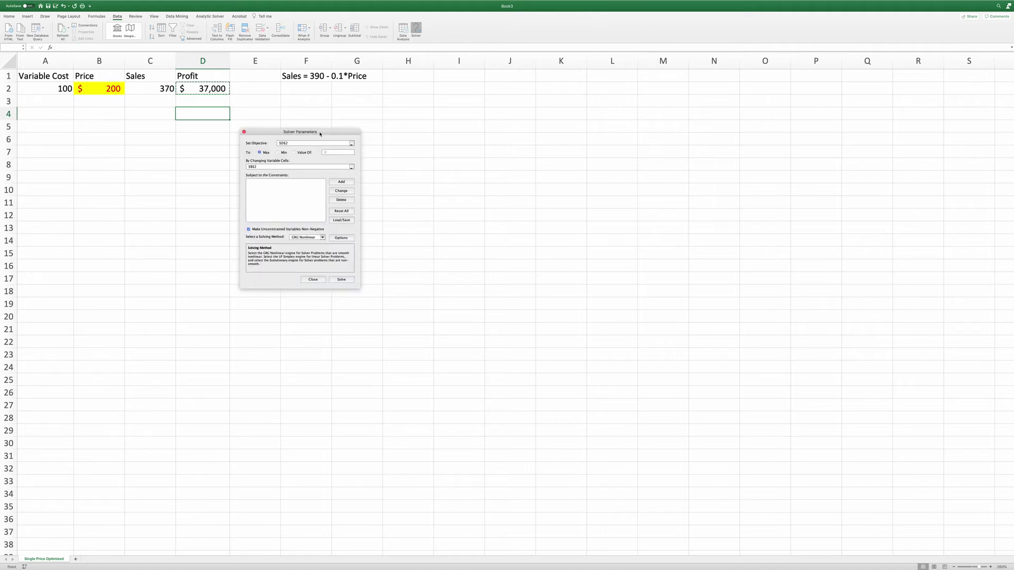
Solve and keep the solution, then inspect the $2,000 price and $361,000 profit.
left_click(341, 279)
left_click_drag(164, 140, 257, 157)
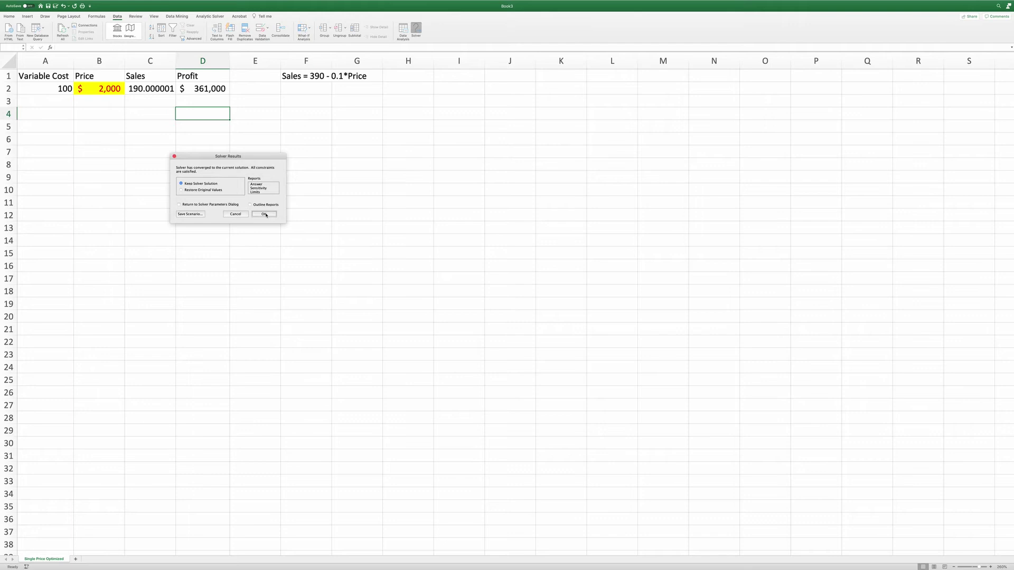
left_click(265, 215)
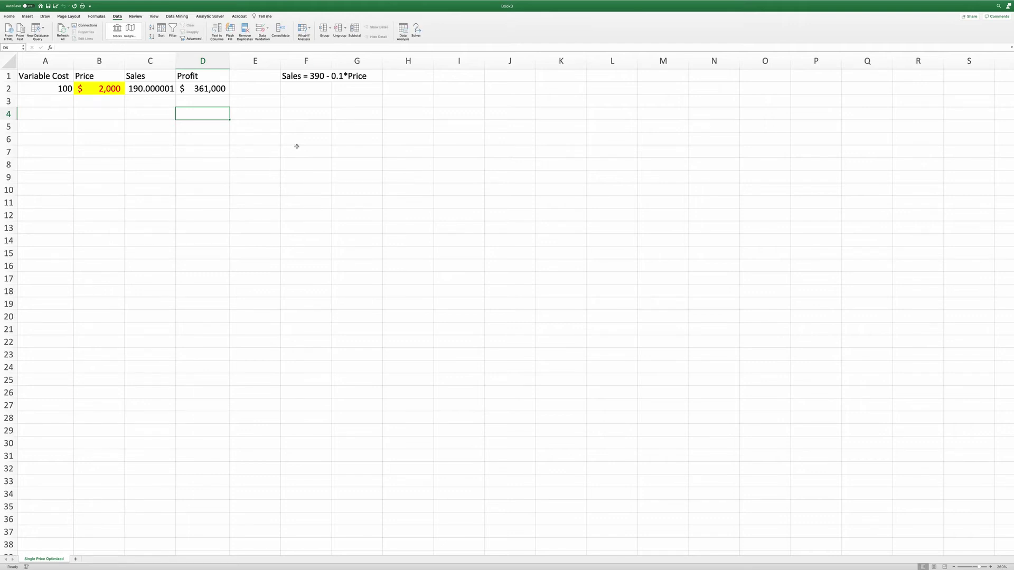
left_click(206, 89)
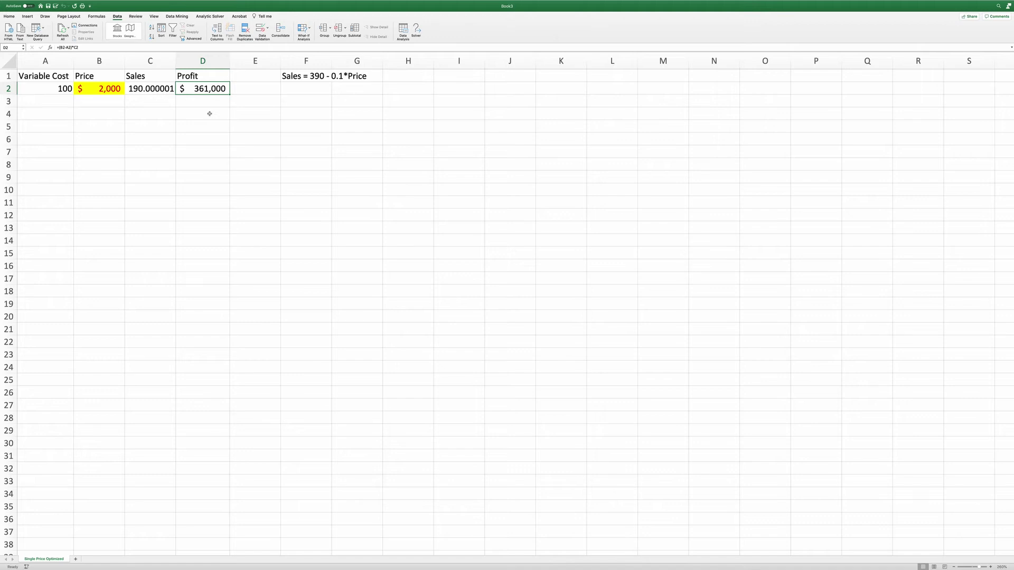
left_click(96, 86)
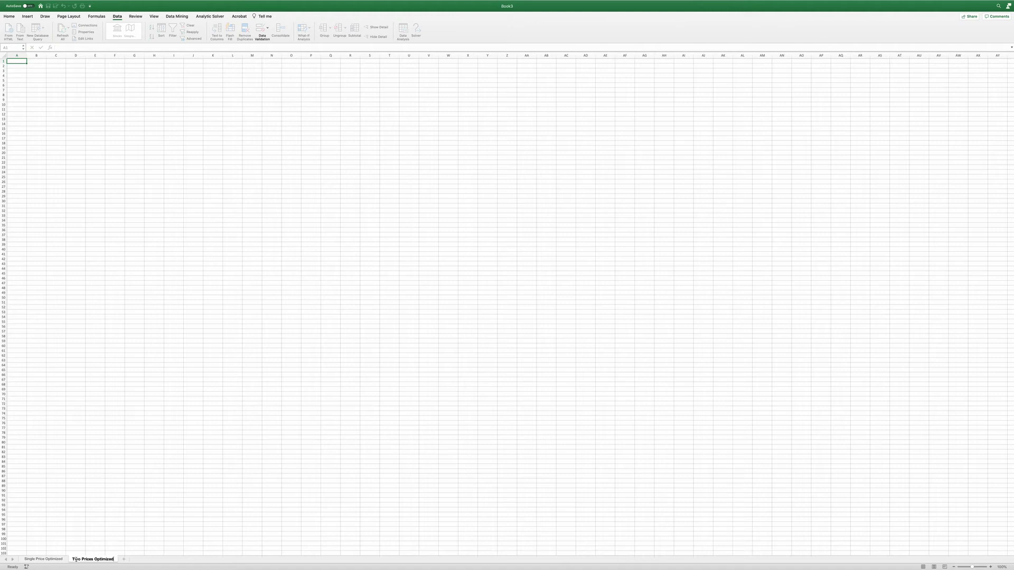
Name the sheet Two Prices Optimized, zoom to 200%, and enter headers Variable cost, PriceL, PriceH.
key("Return")
left_click(980, 567)
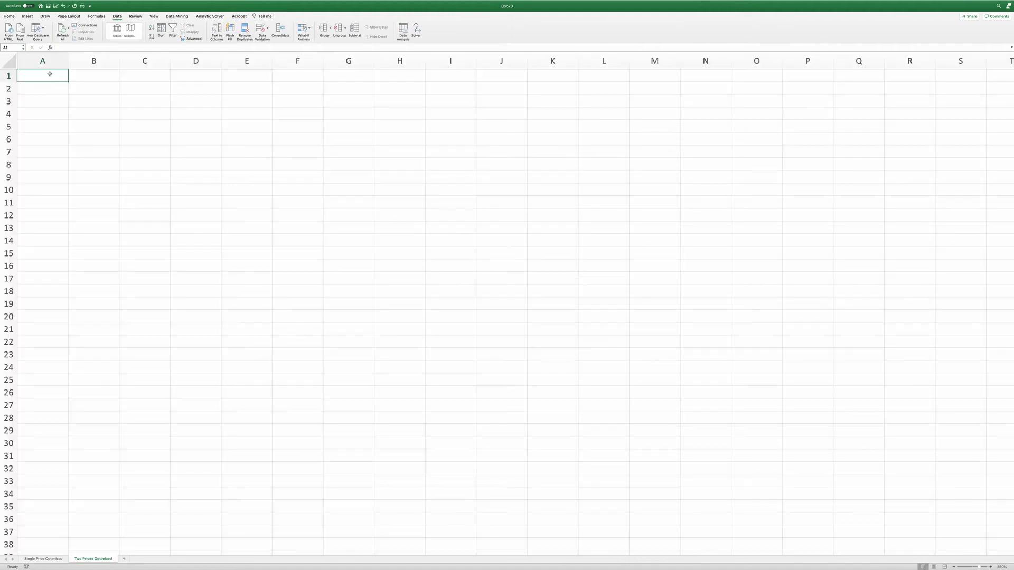
type("Varia")
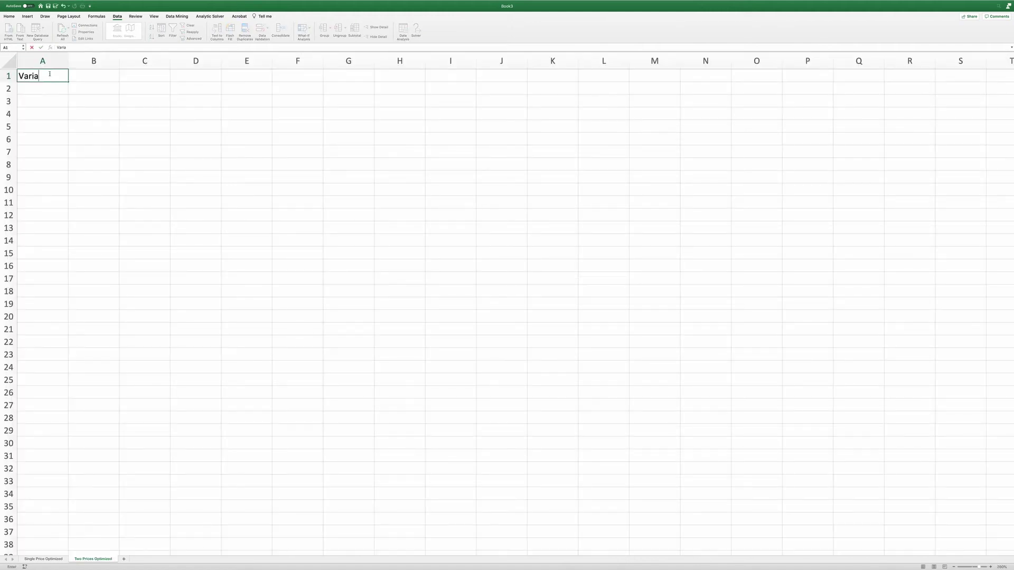
type("ble cost")
key("Return")
left_click(108, 72)
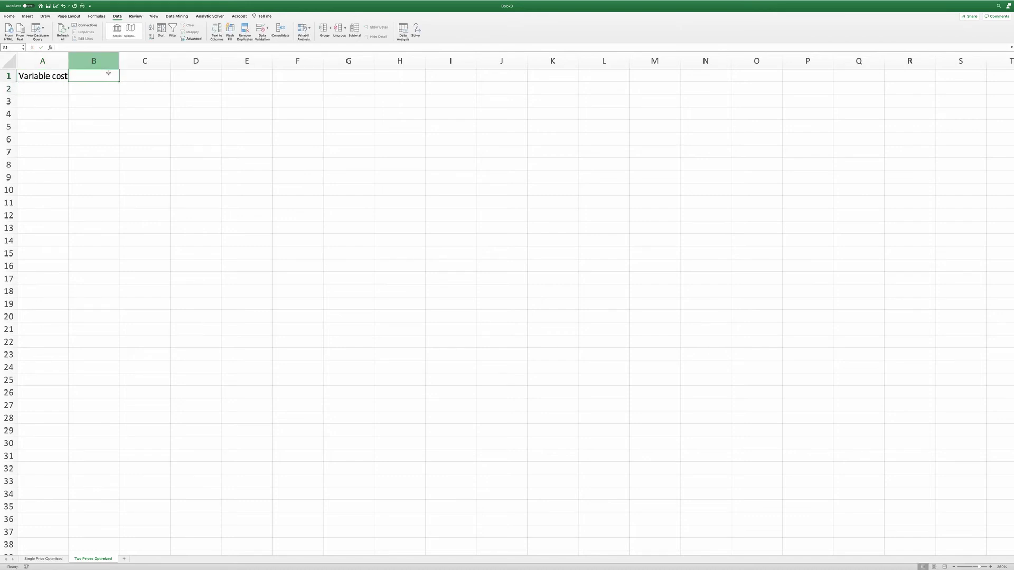
type("PriceL")
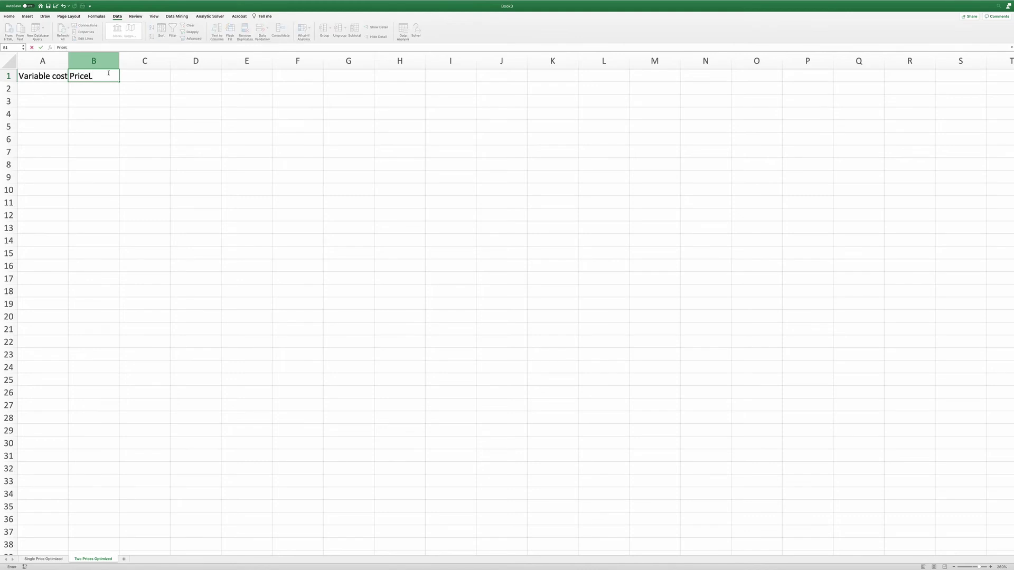
key("Tab")
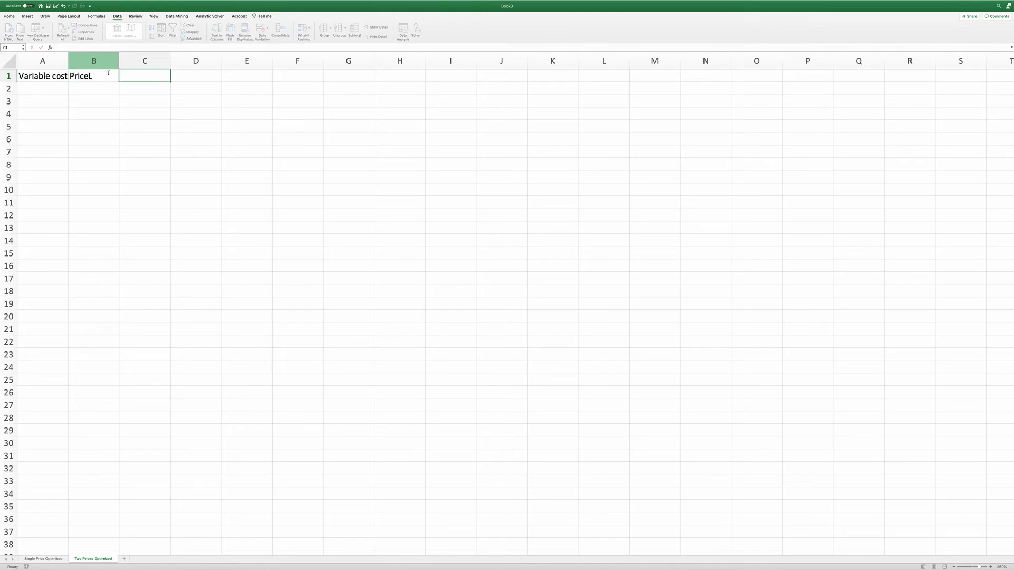
type("Price H")
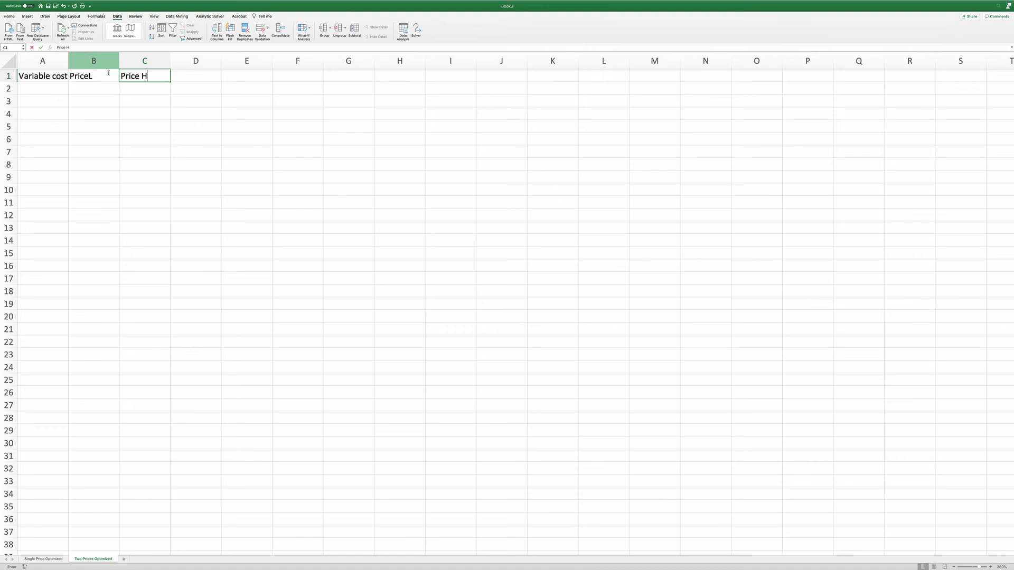
key("BackSpace")
key("BackSpace")
type("H")
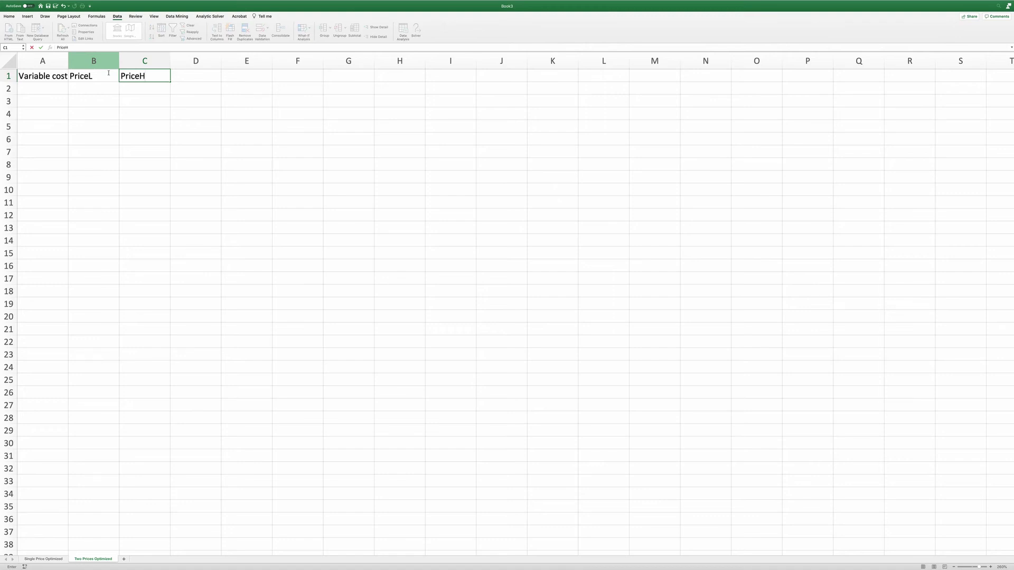
key("Return")
Add the headers SalesL, SalesH and Profit in D1:F1.
key("Up")
key("Right")
type("SalesL")
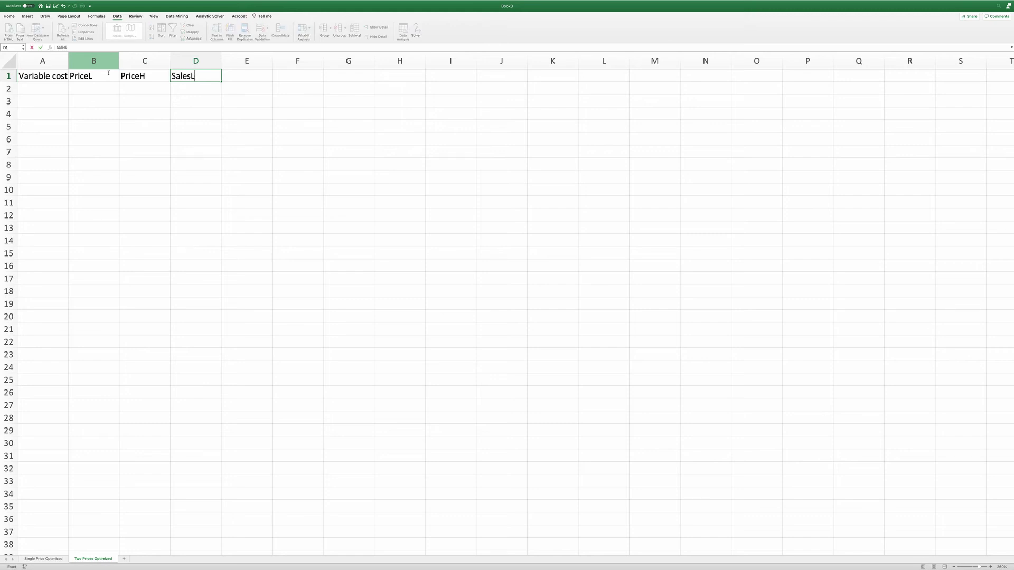
key("Tab")
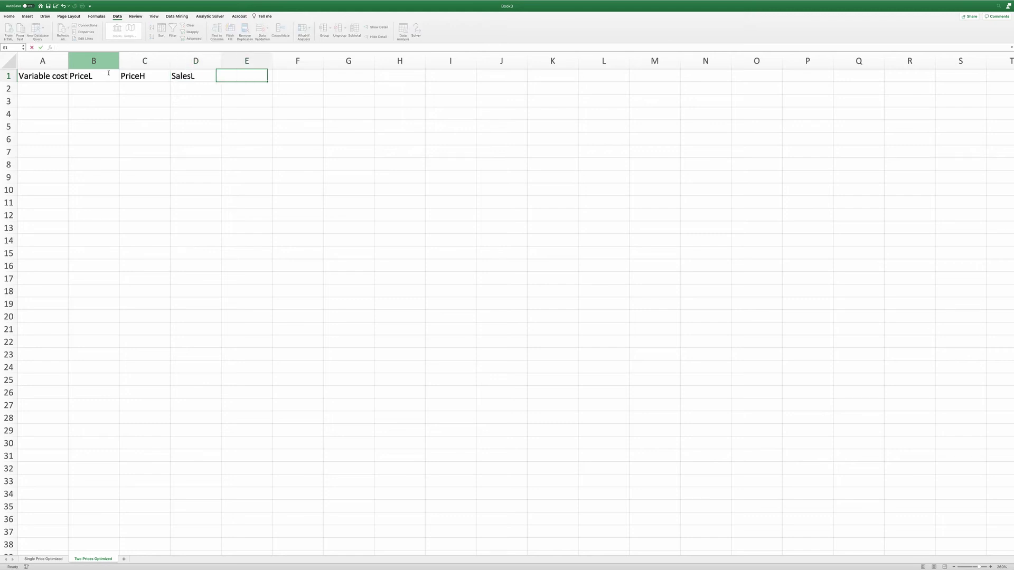
type("SalesH")
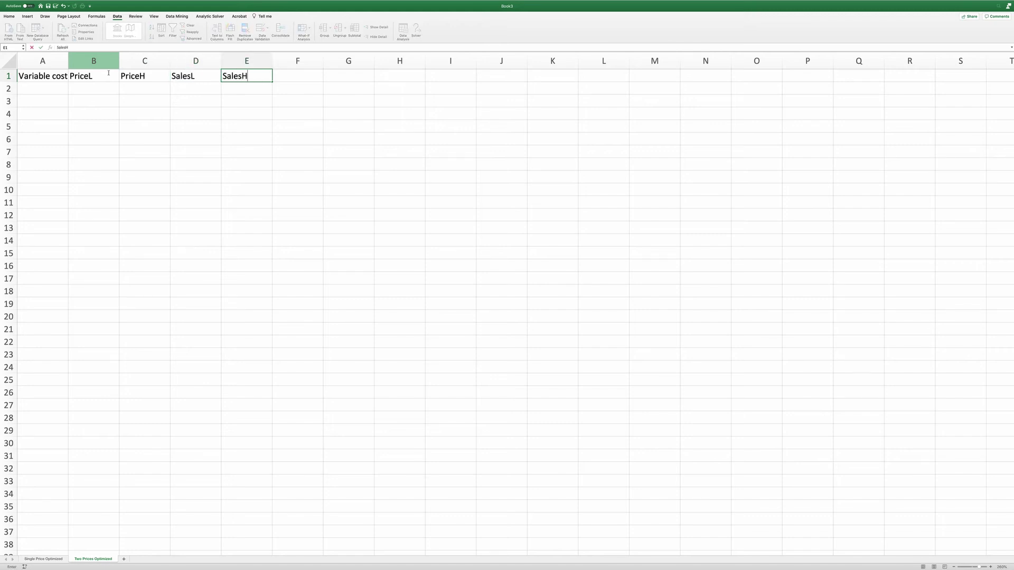
key("Return")
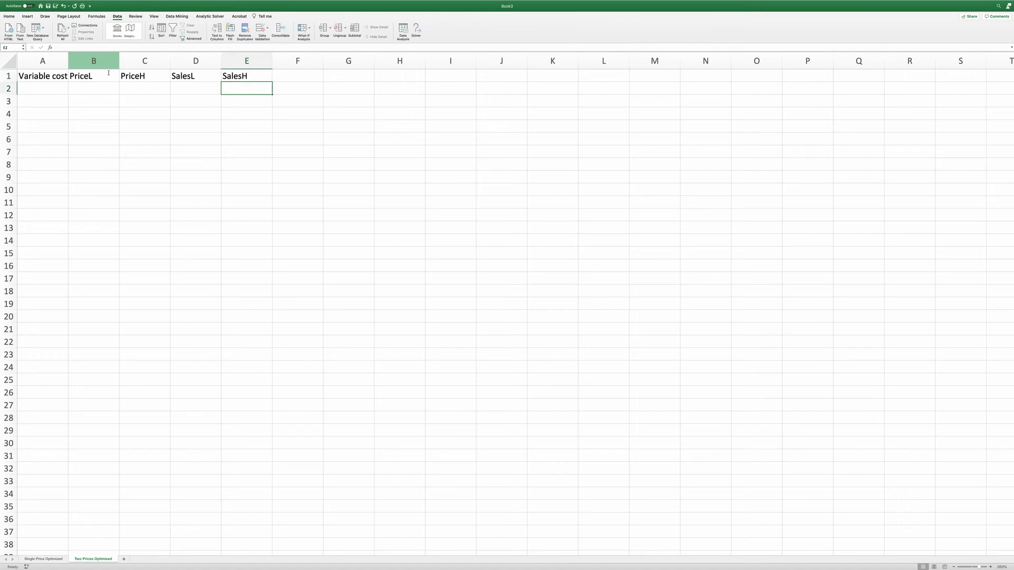
left_click(297, 75)
type("Profit")
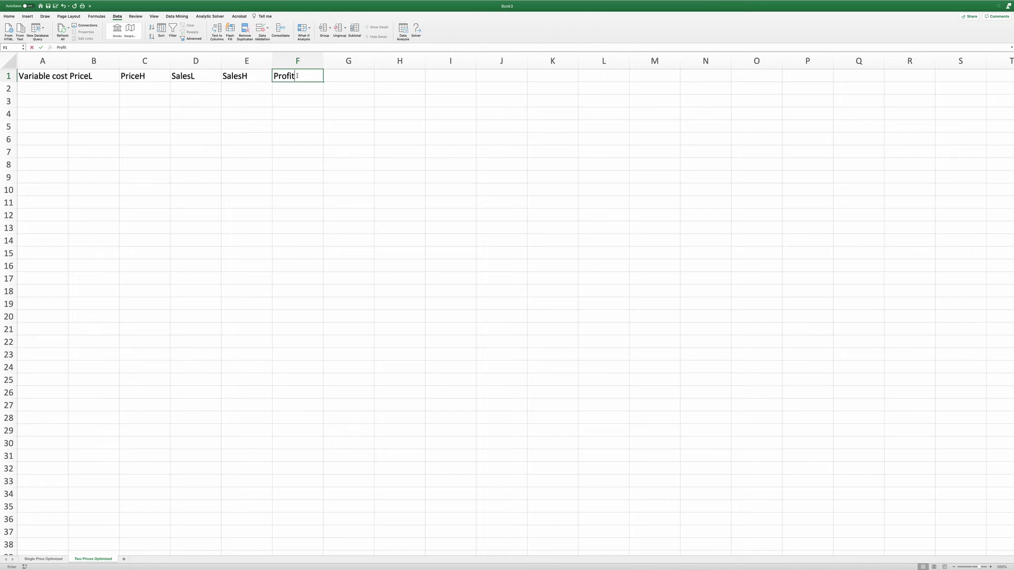
key("Return")
Note the demand equation 'Sales = 390-0.1*Price' in cell H1.
left_click(407, 77)
type("Sale")
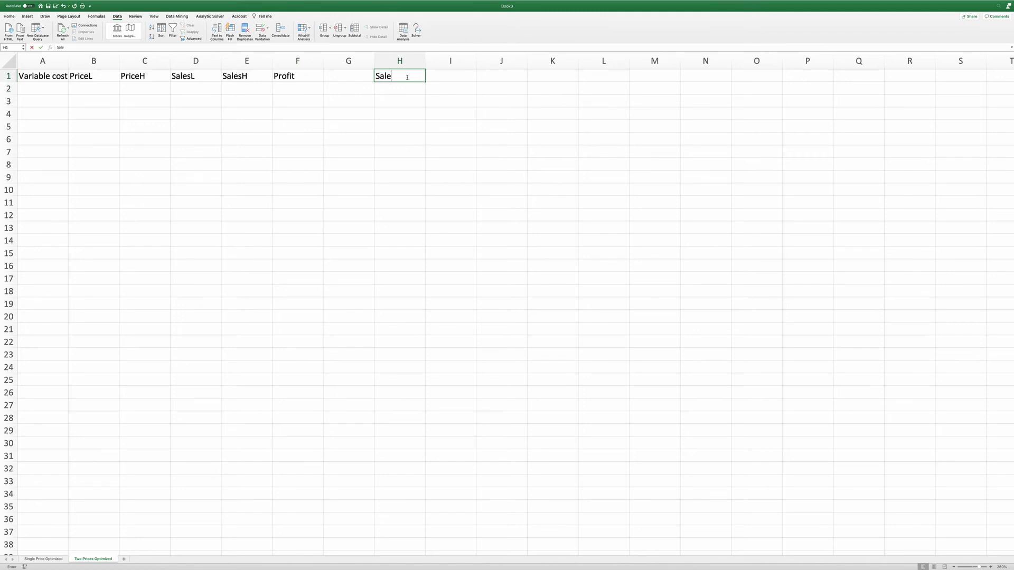
type("s = ")
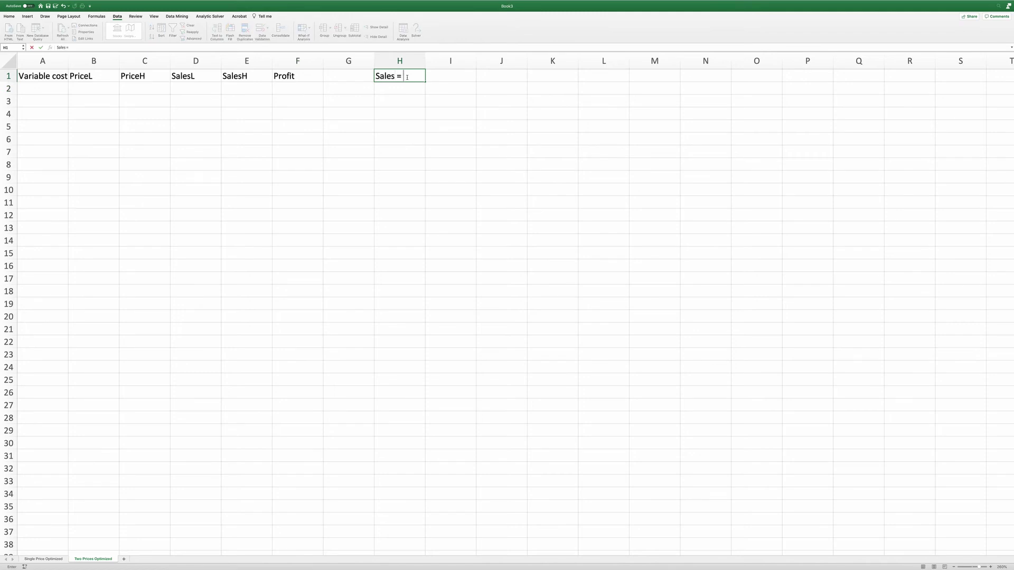
type("390-0.1*Price")
key("Return")
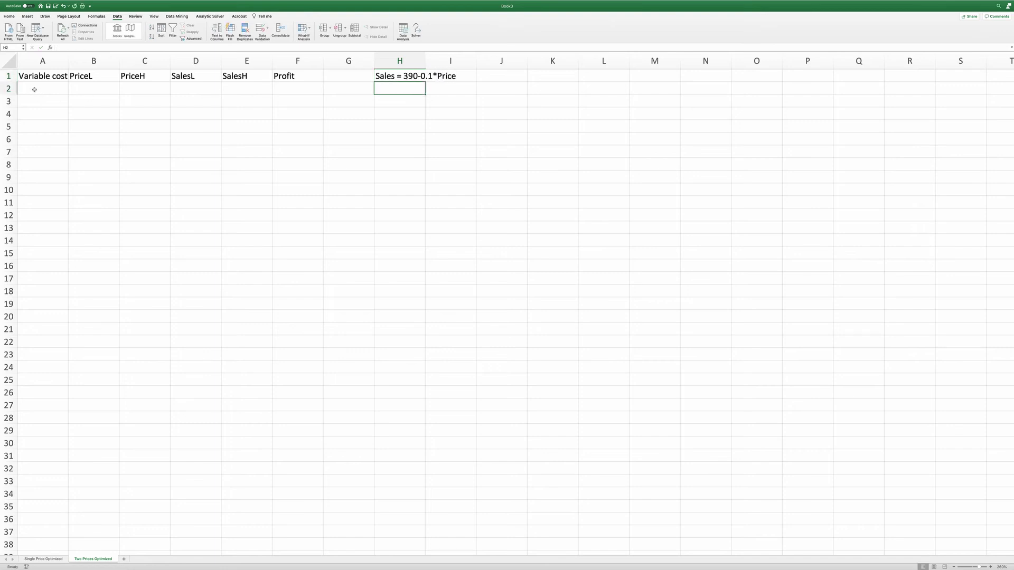
Enter variable cost 100 in A2 and PriceL 200 in B2.
left_click(34, 88)
type("100")
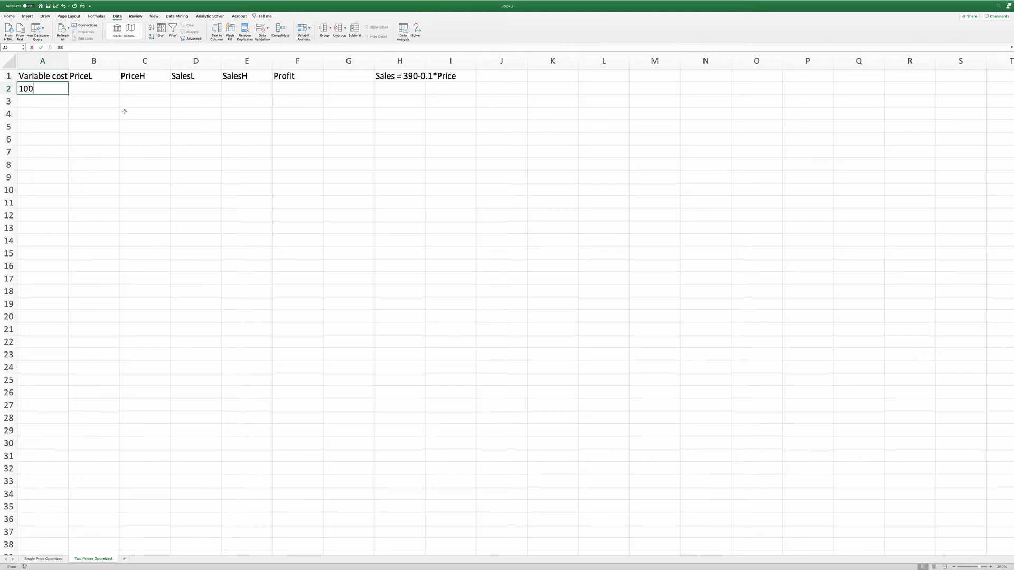
key("Return")
left_click(105, 88)
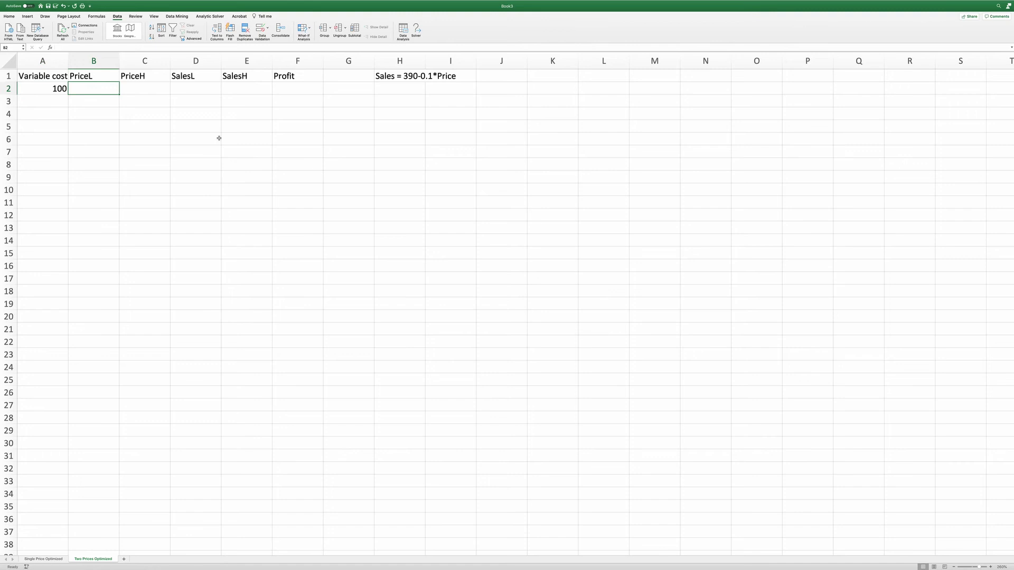
type("200")
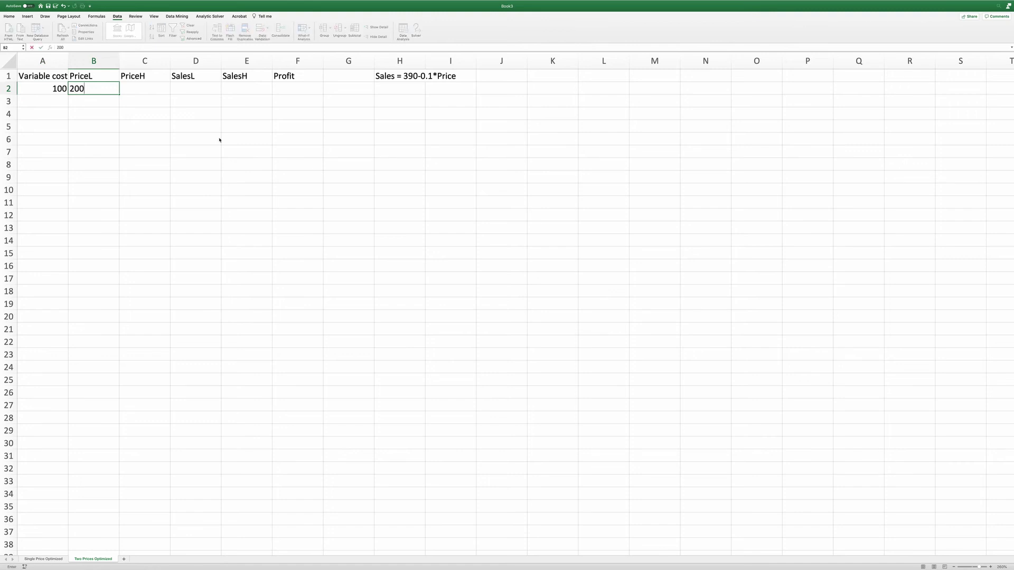
key("Tab")
Enter PriceH 300 in C2 and give both prices a yellow fill with red text.
type("30")
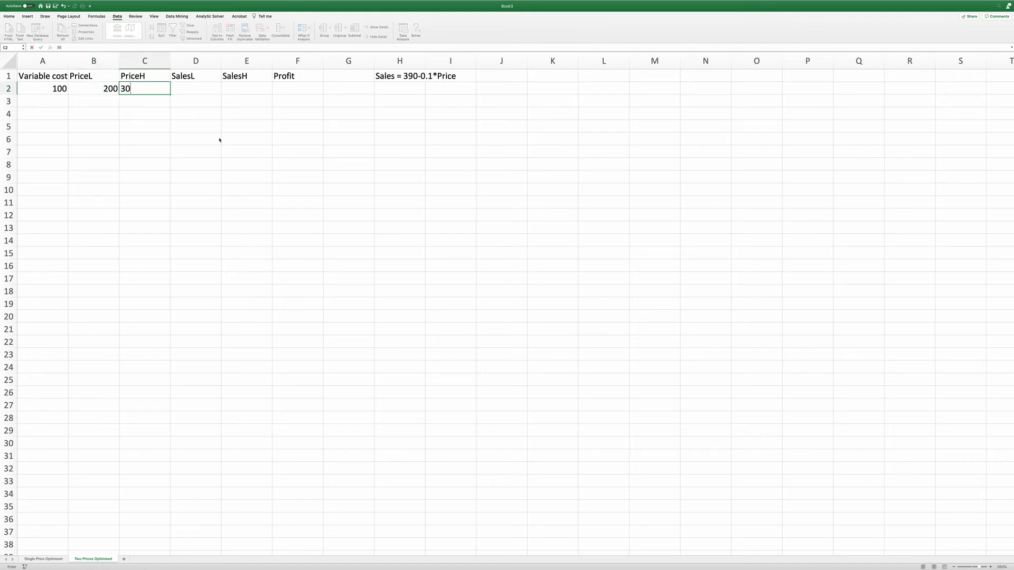
type("0")
left_click(193, 127)
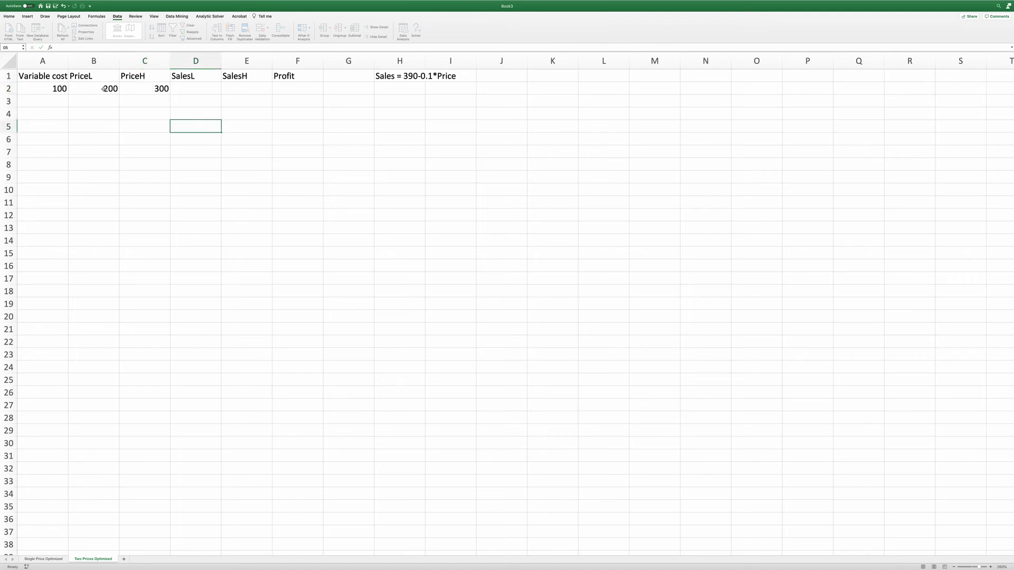
left_click_drag(104, 89, 146, 89)
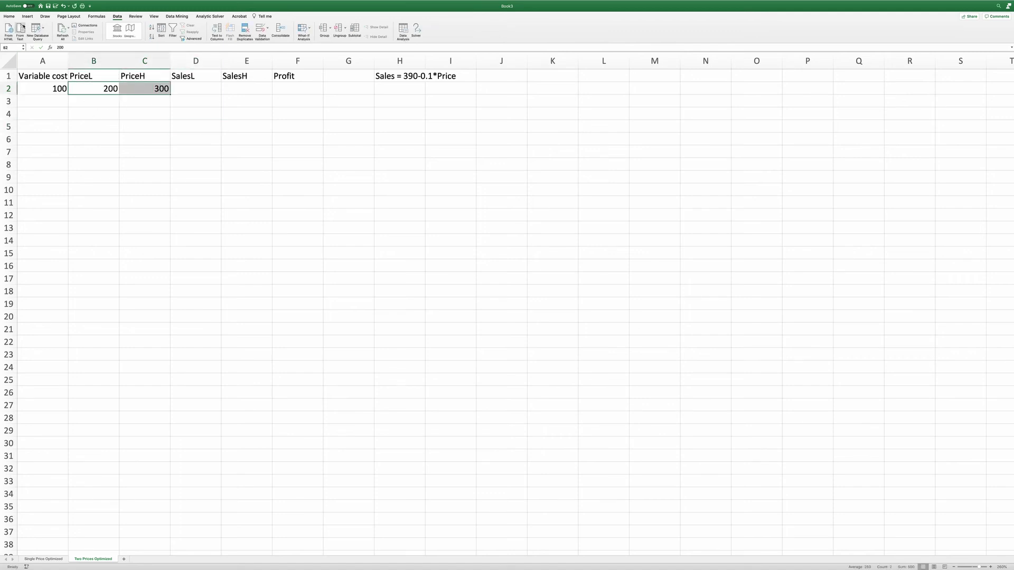
left_click(10, 16)
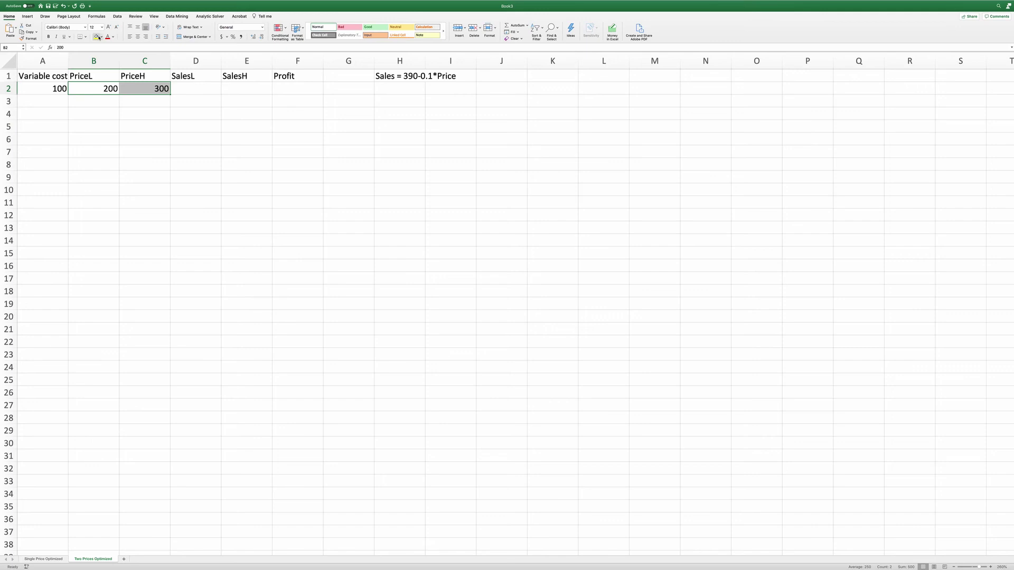
left_click(97, 36)
left_click(108, 37)
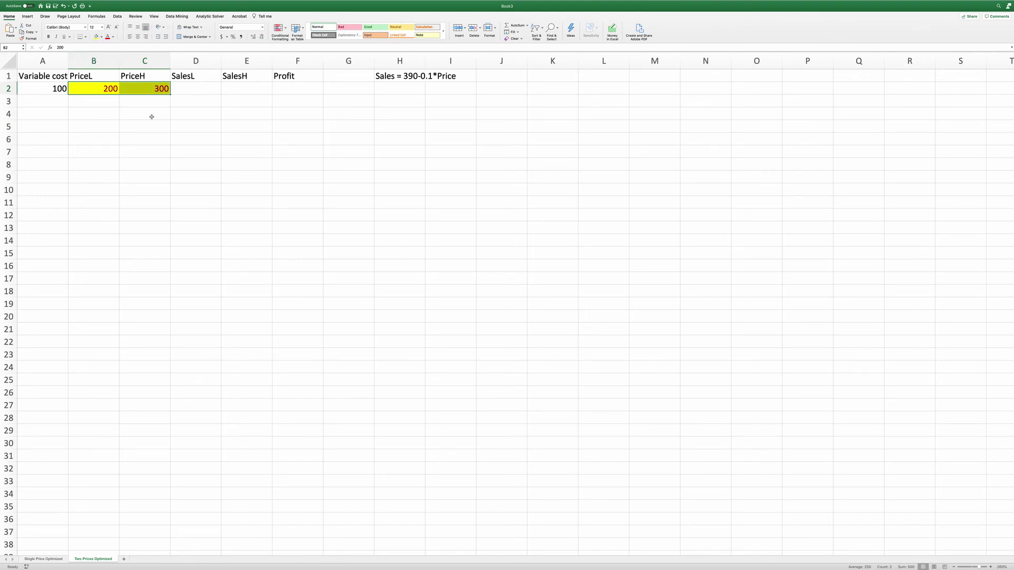
Enter =390-0.1*B2 in D2 and fill it to E2 for SalesL 370 and SalesH 360.
left_click(216, 93)
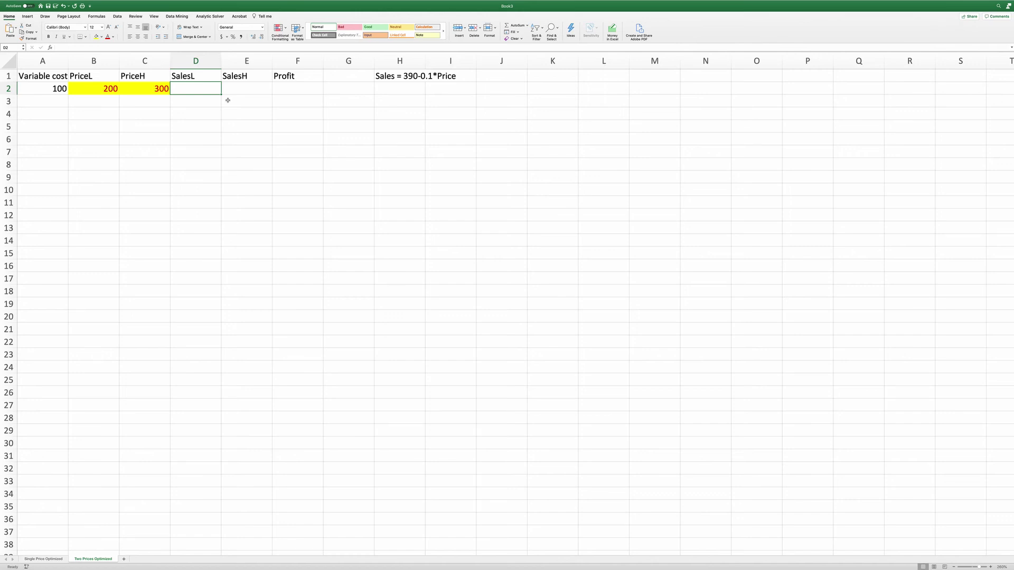
type("=390")
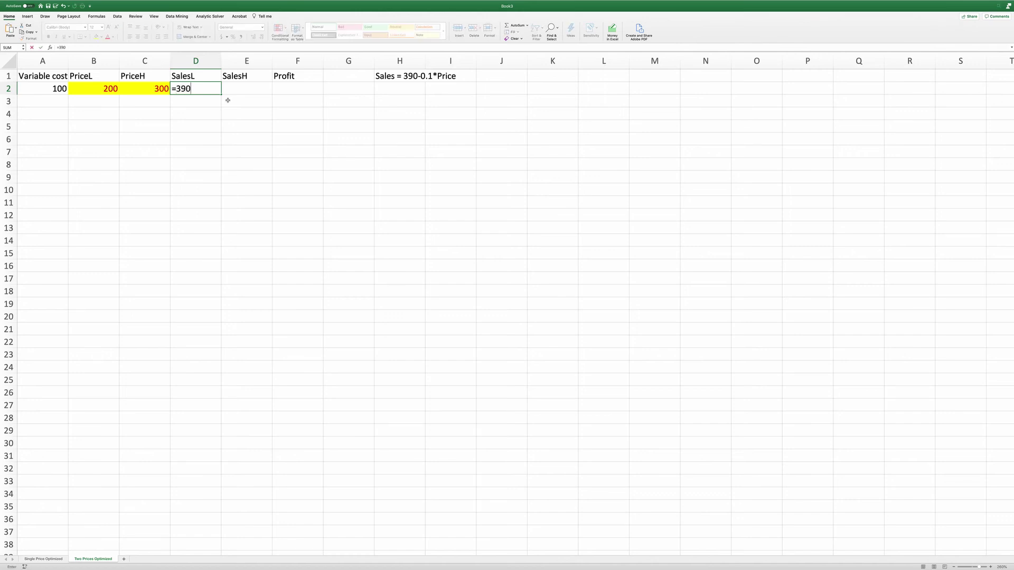
type("-0.1*")
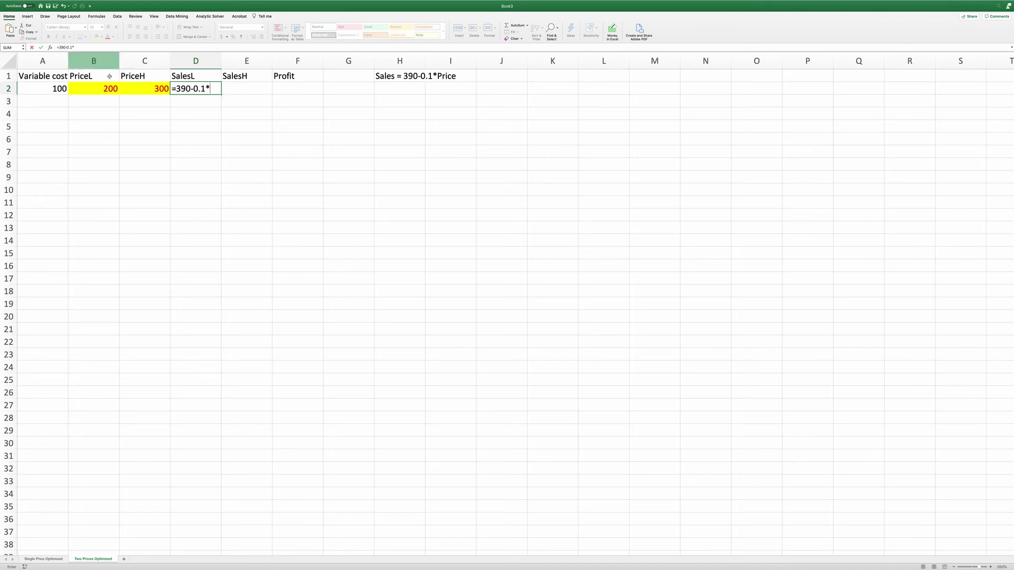
left_click(104, 91)
key("Return")
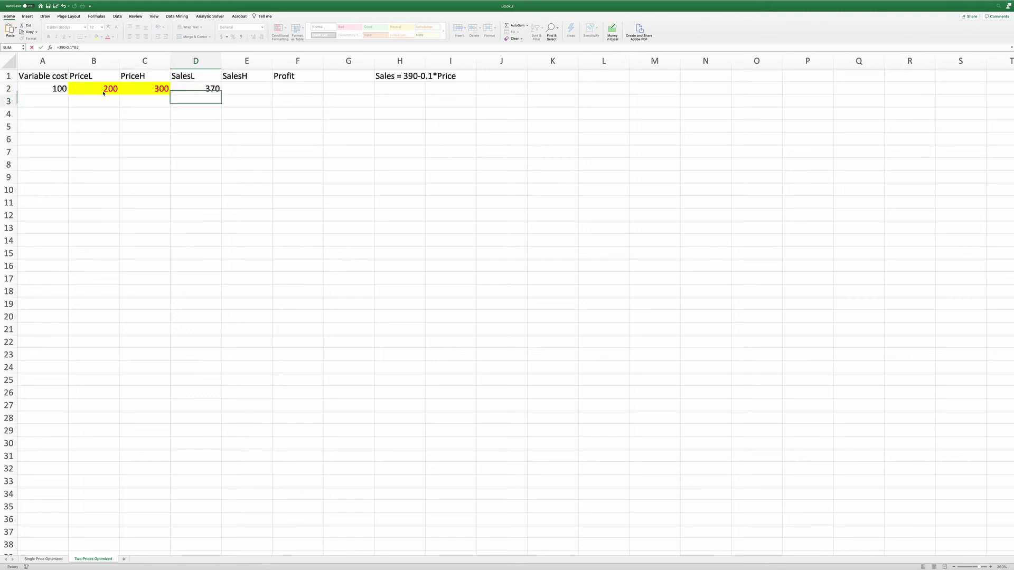
left_click(202, 91)
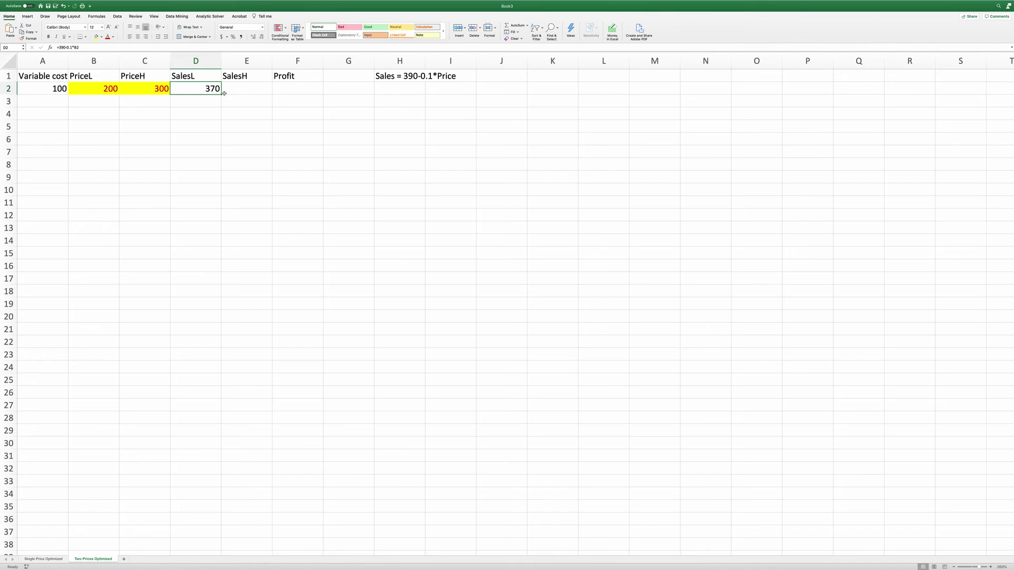
left_click_drag(221, 94, 261, 91)
key("Right")
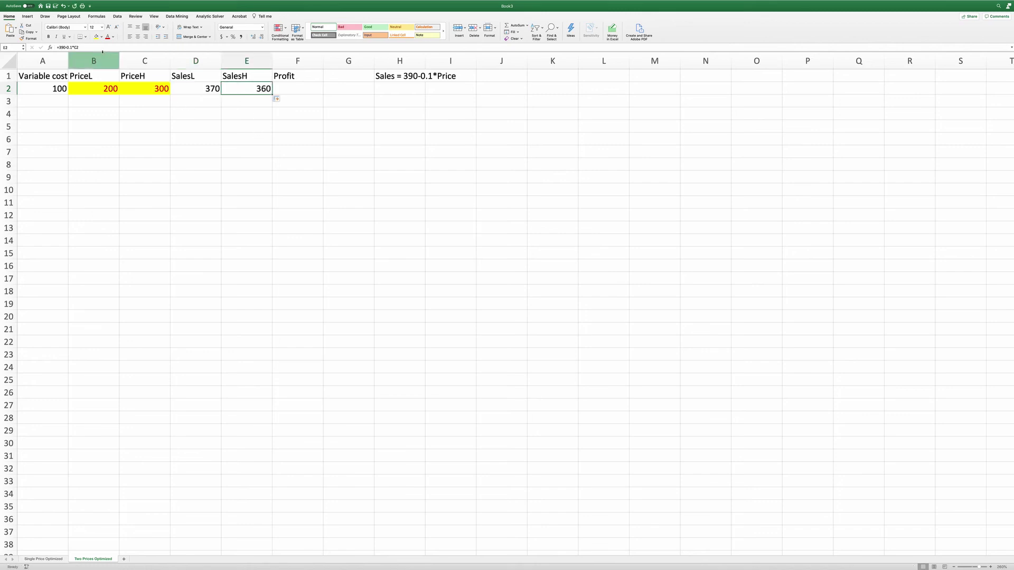
left_click(100, 47)
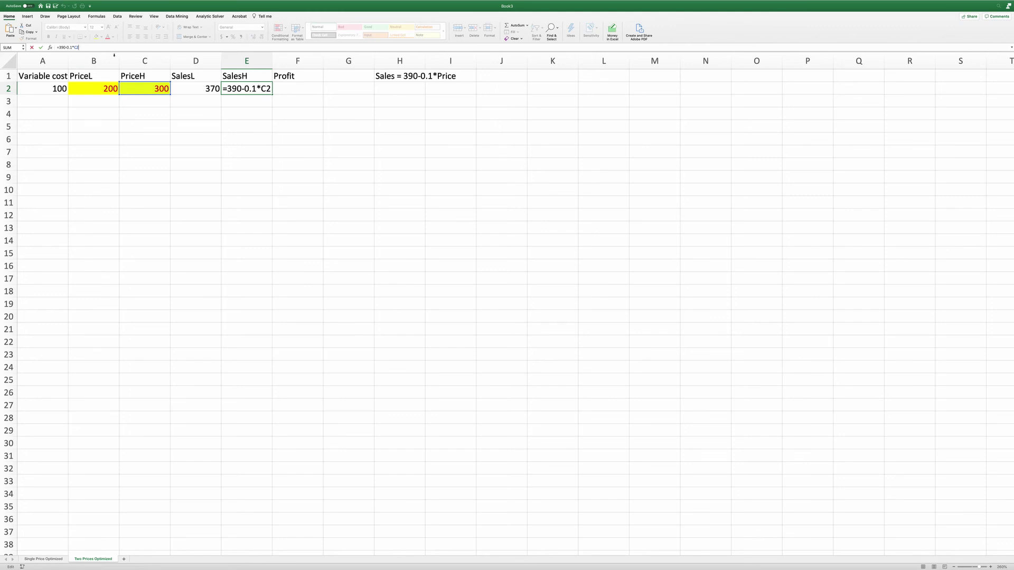
key("Escape")
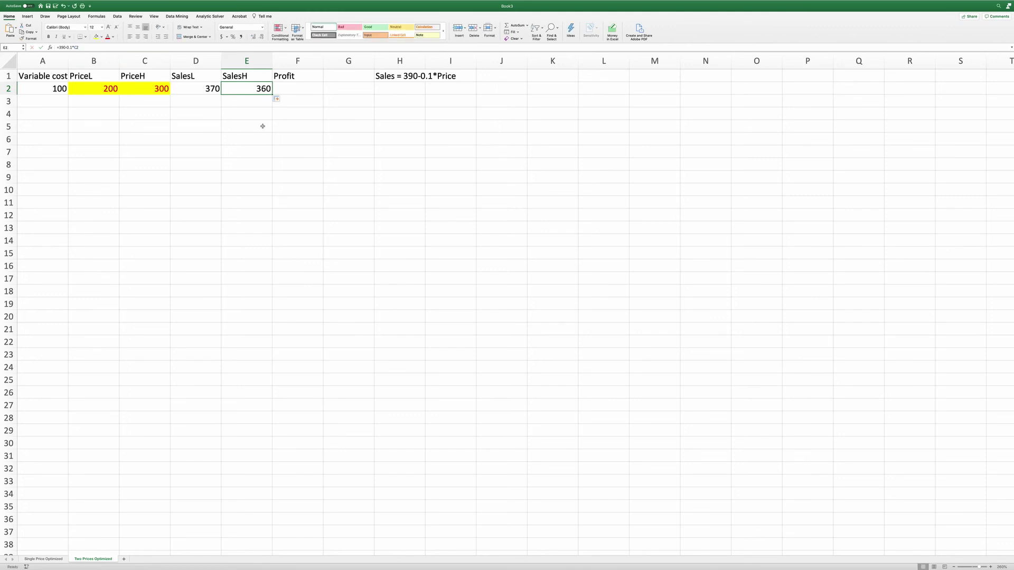
Start the Profit formula in F2 with the high-price term (C2-A2)*E2.
left_click(294, 85)
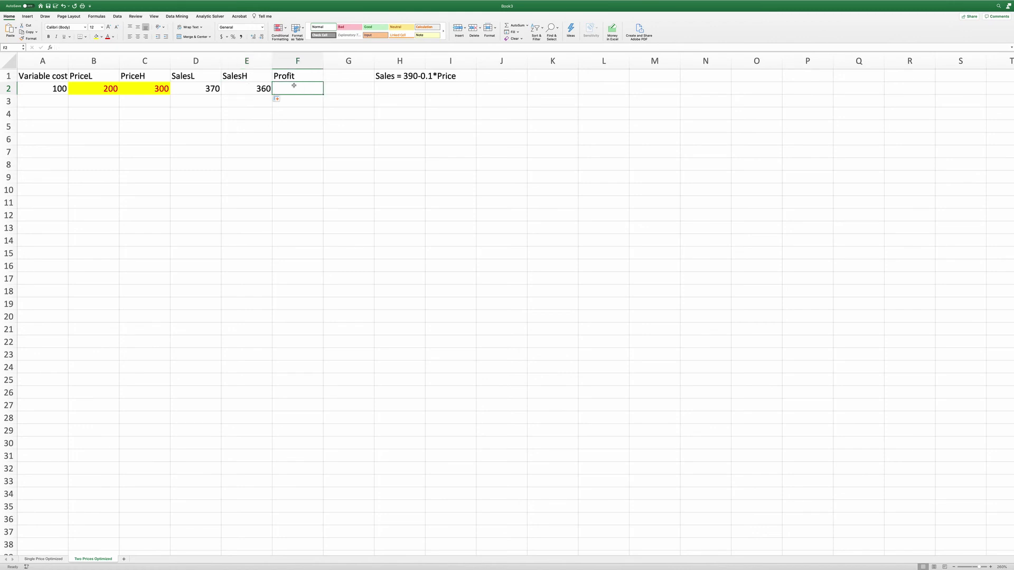
type("=")
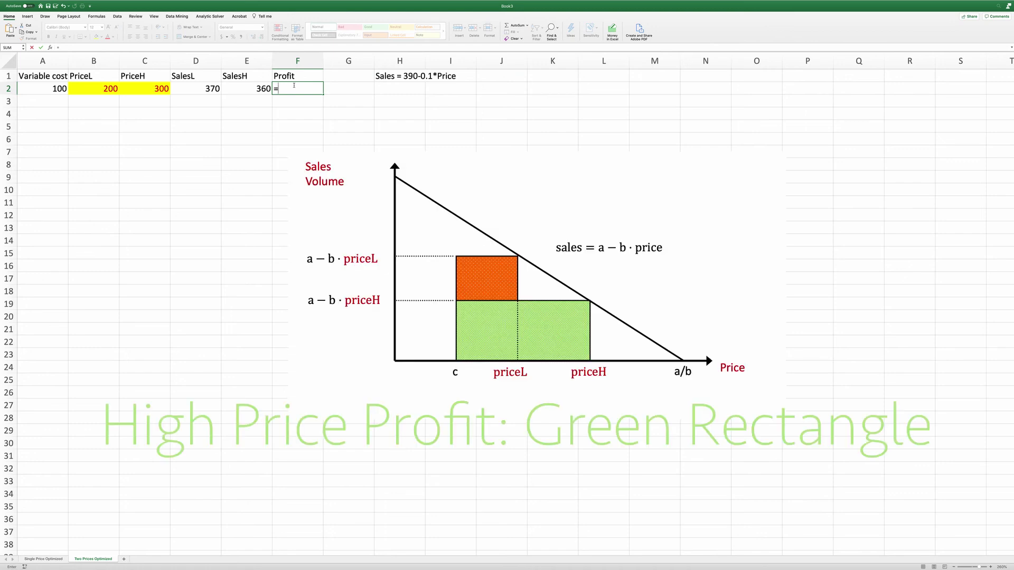
type("(")
left_click(154, 89)
left_click(48, 89)
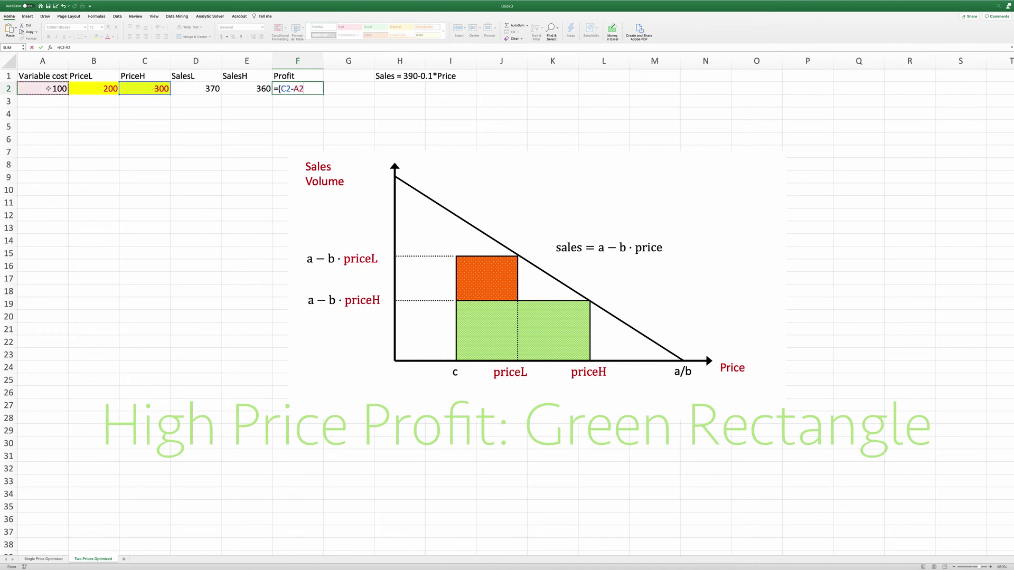
type(")*")
left_click(237, 89)
Add the extra low-price profit (B2-A2)*(D2-E2) and enter the formula, giving 73000.
type("+")
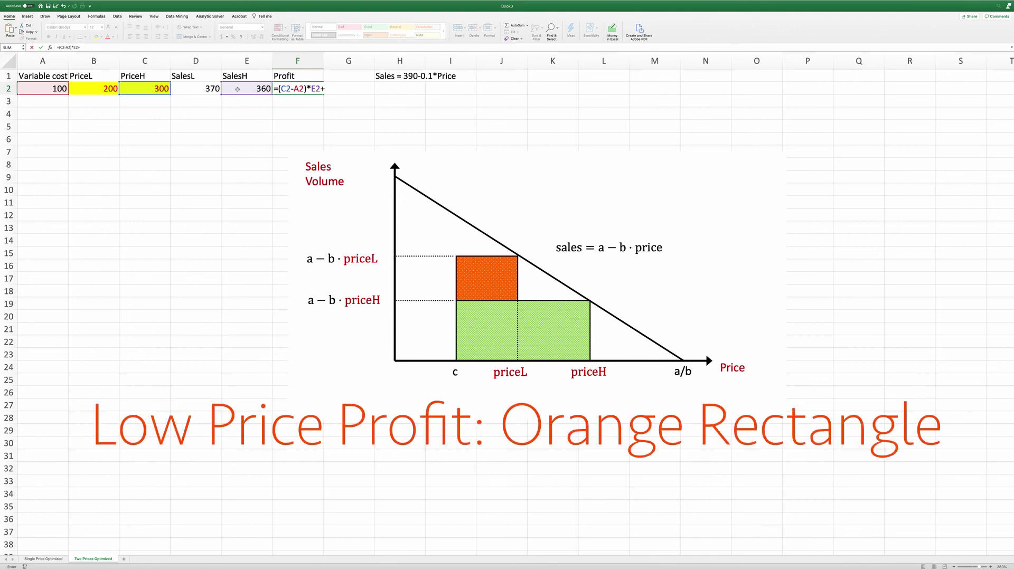
type("(")
left_click(98, 88)
type("-")
left_click(55, 90)
type(")*")
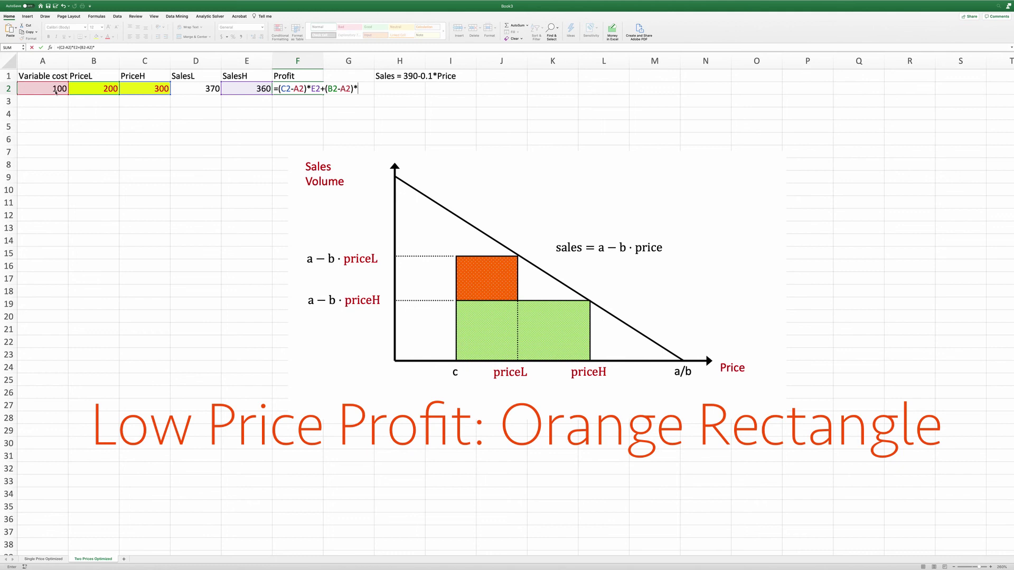
type("(")
left_click(210, 88)
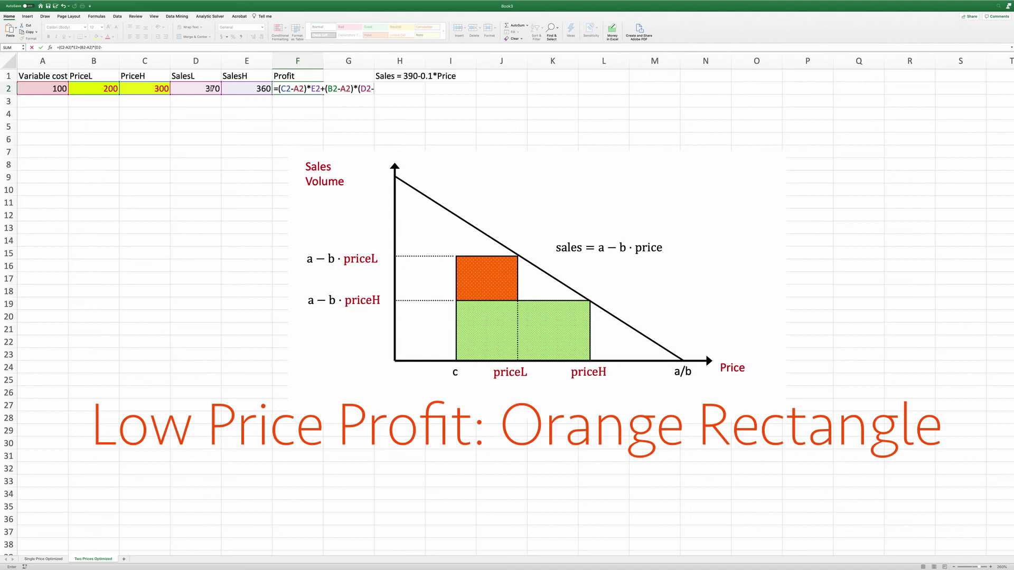
type("-")
left_click(250, 89)
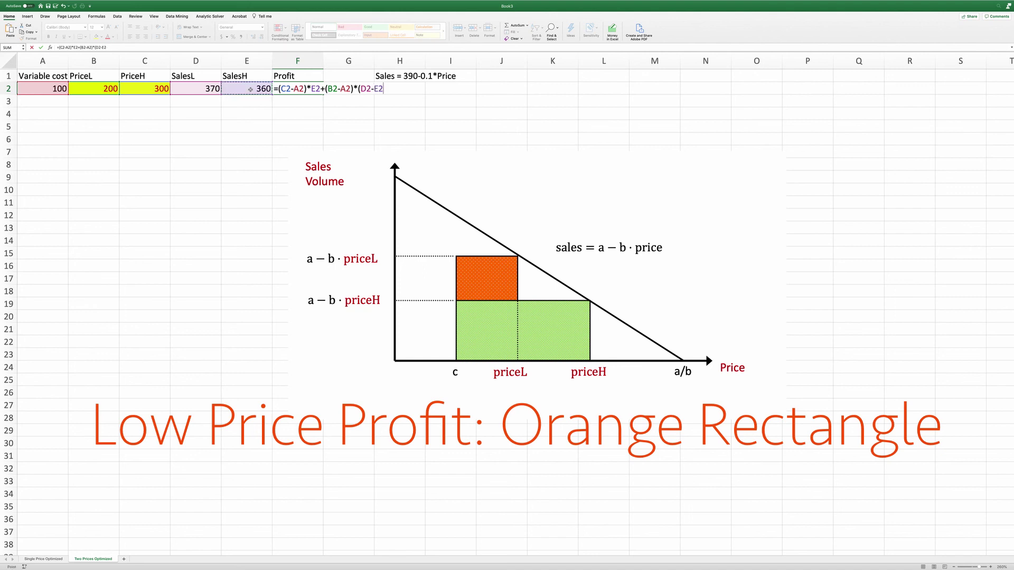
type(")")
key("Return")
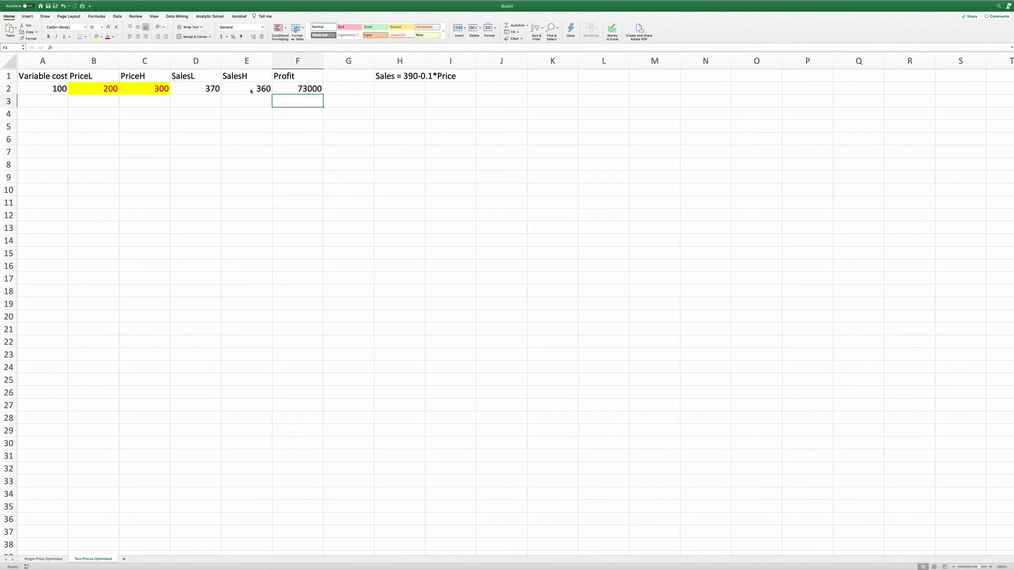
Show prices B2:C2 as whole-dollar Accounting amounts ($200, $300) and bring up the Data tools.
left_click_drag(104, 88, 144, 88)
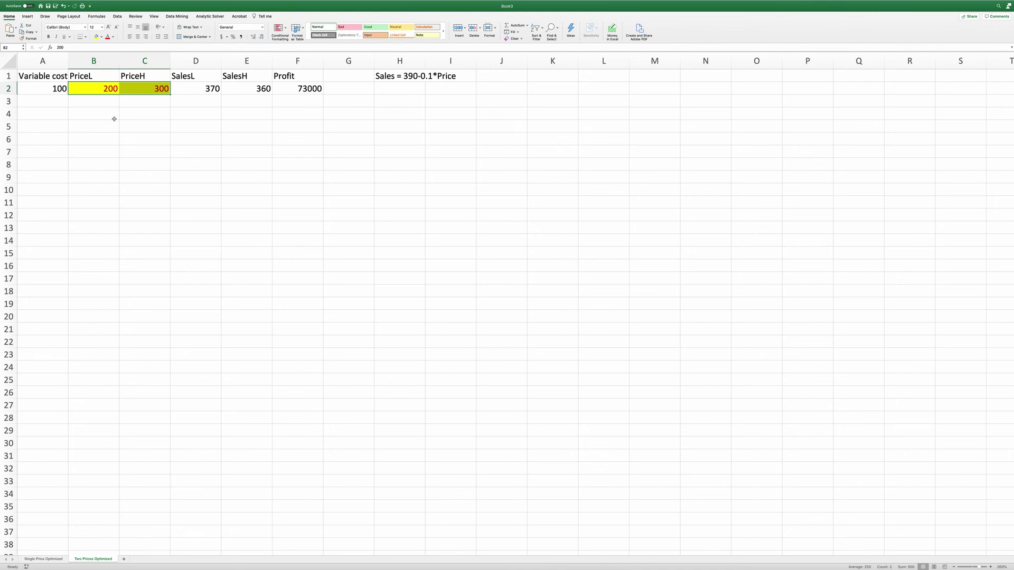
left_click(221, 36)
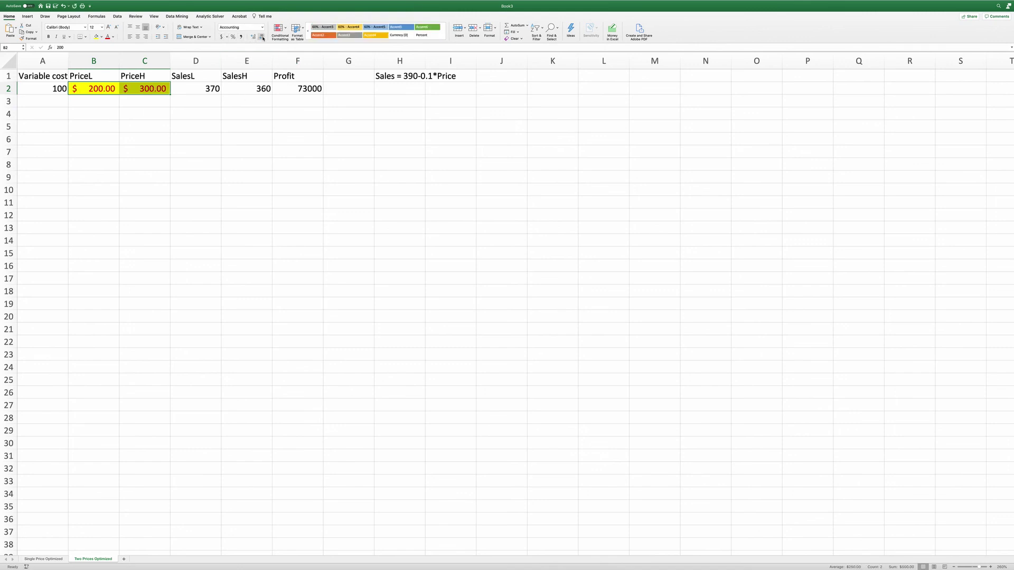
left_click(263, 38)
left_click(262, 38)
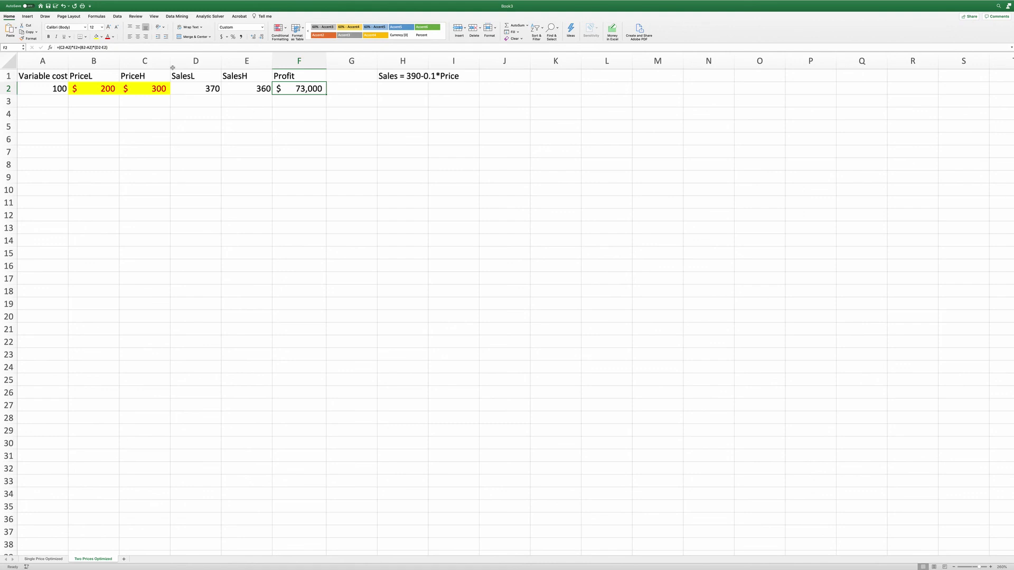
left_click(116, 16)
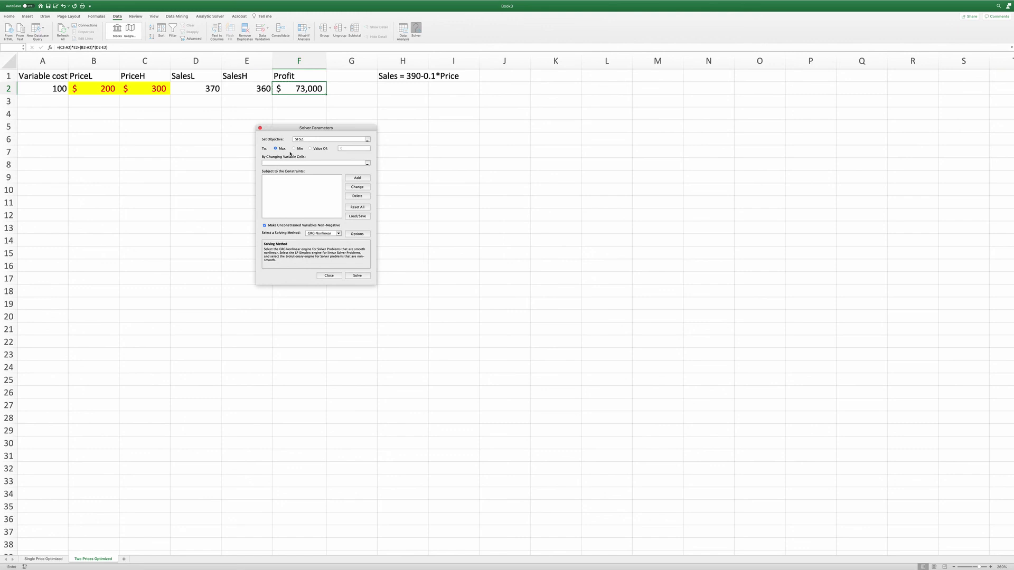
Set Solver's variable cells to the two prices, $B$2:$C$2.
left_click(290, 162)
left_click_drag(95, 88, 133, 87)
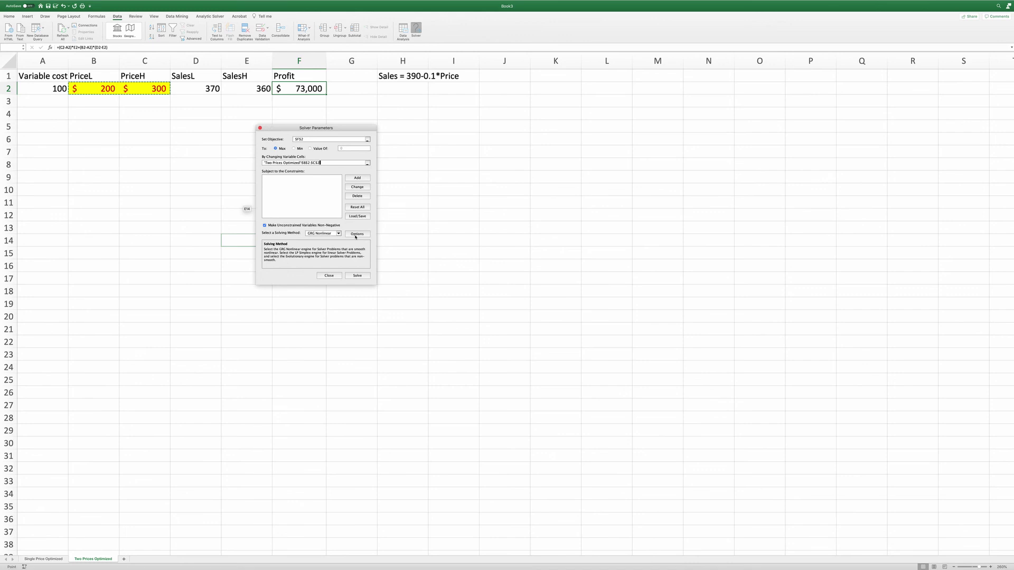
Solve and keep the solution: PriceL $1,367, PriceH $2,633, profit $481,333; select B2:C2.
left_click(358, 276)
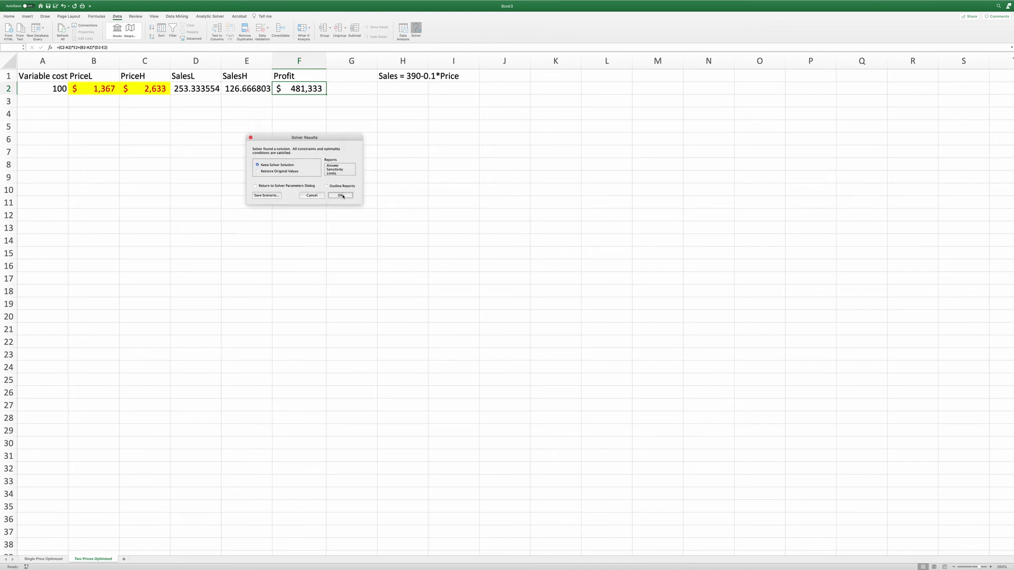
key("Return")
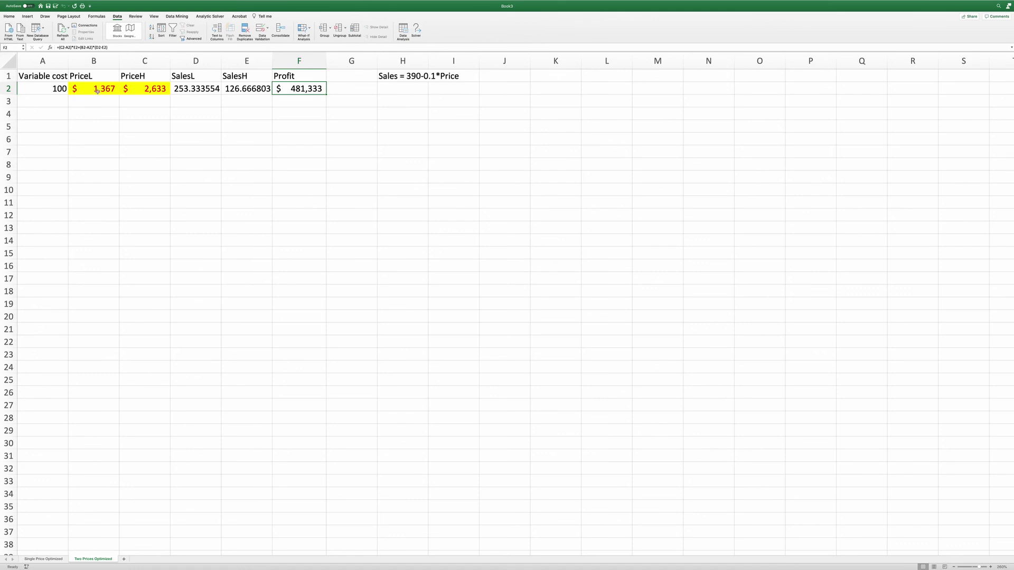
left_click_drag(97, 95, 125, 89)
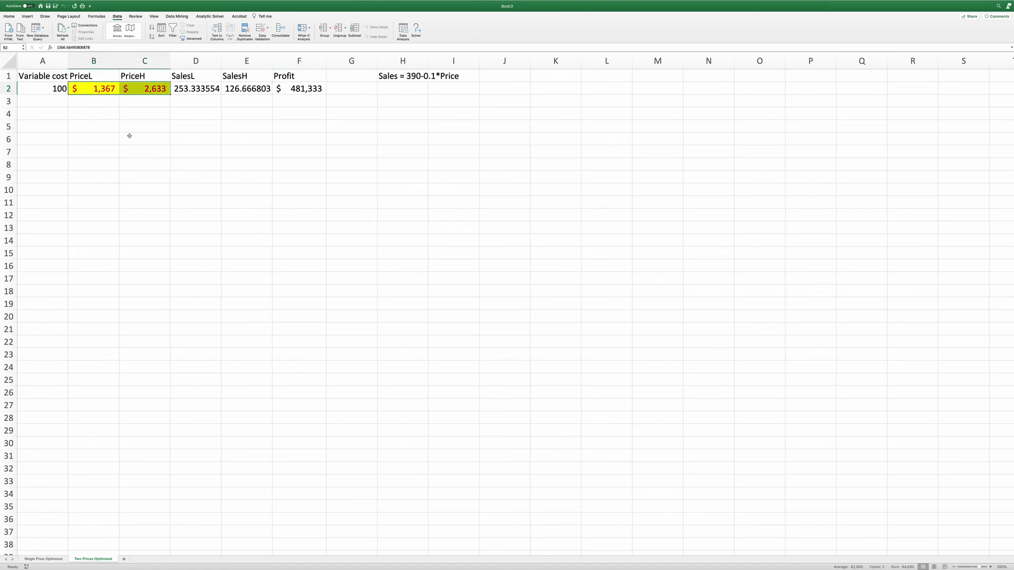